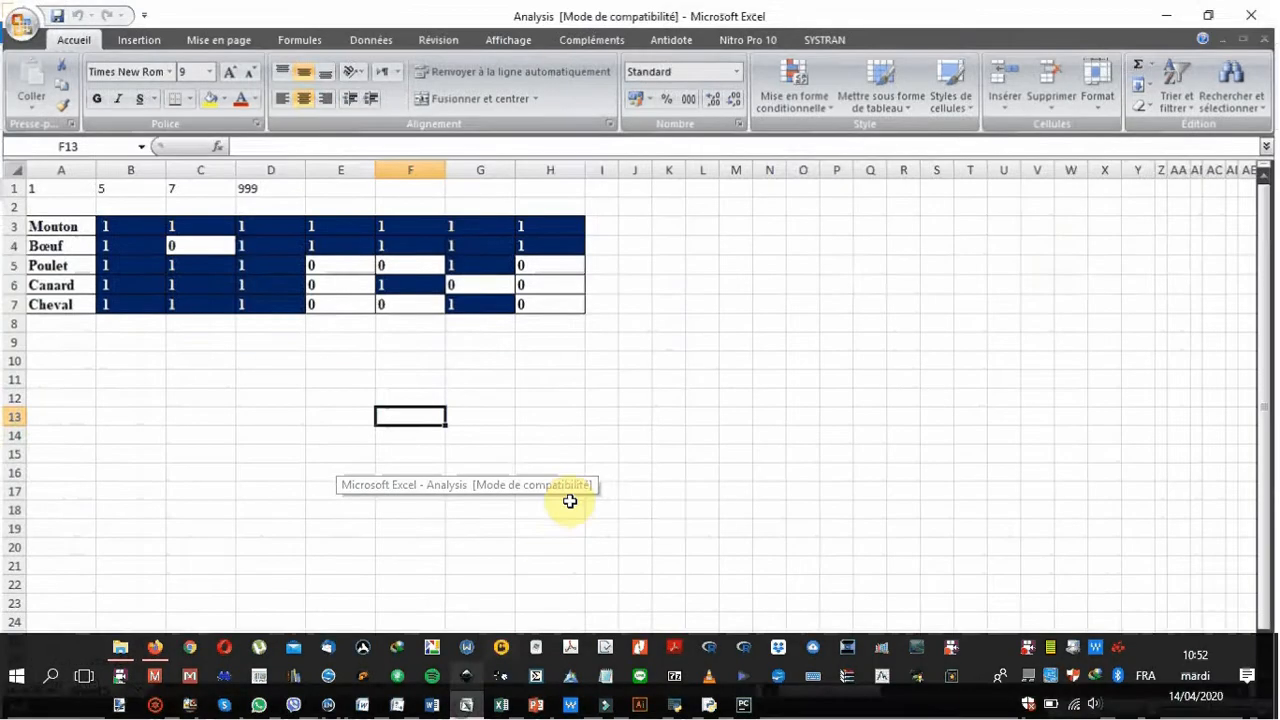
Examine the matrix header cells A1 to D1 in the Analysis worksheet against the animal data rows below
click(569, 490)
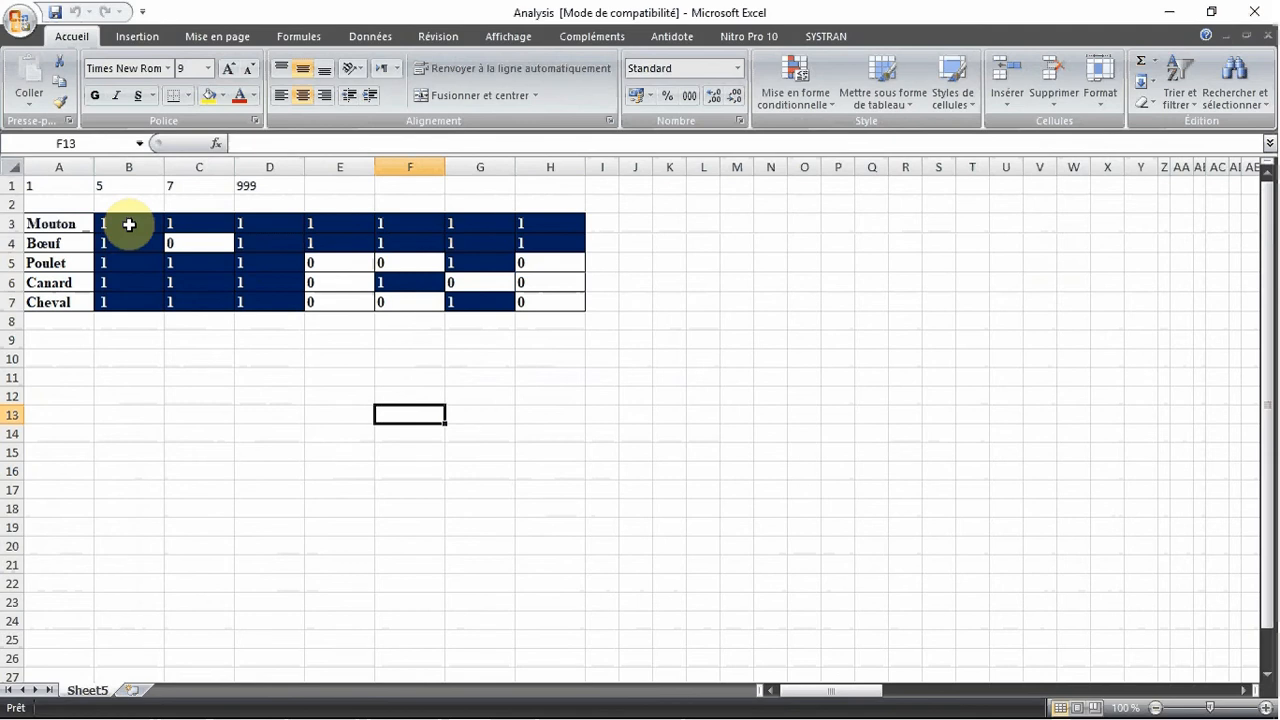
click(24, 186)
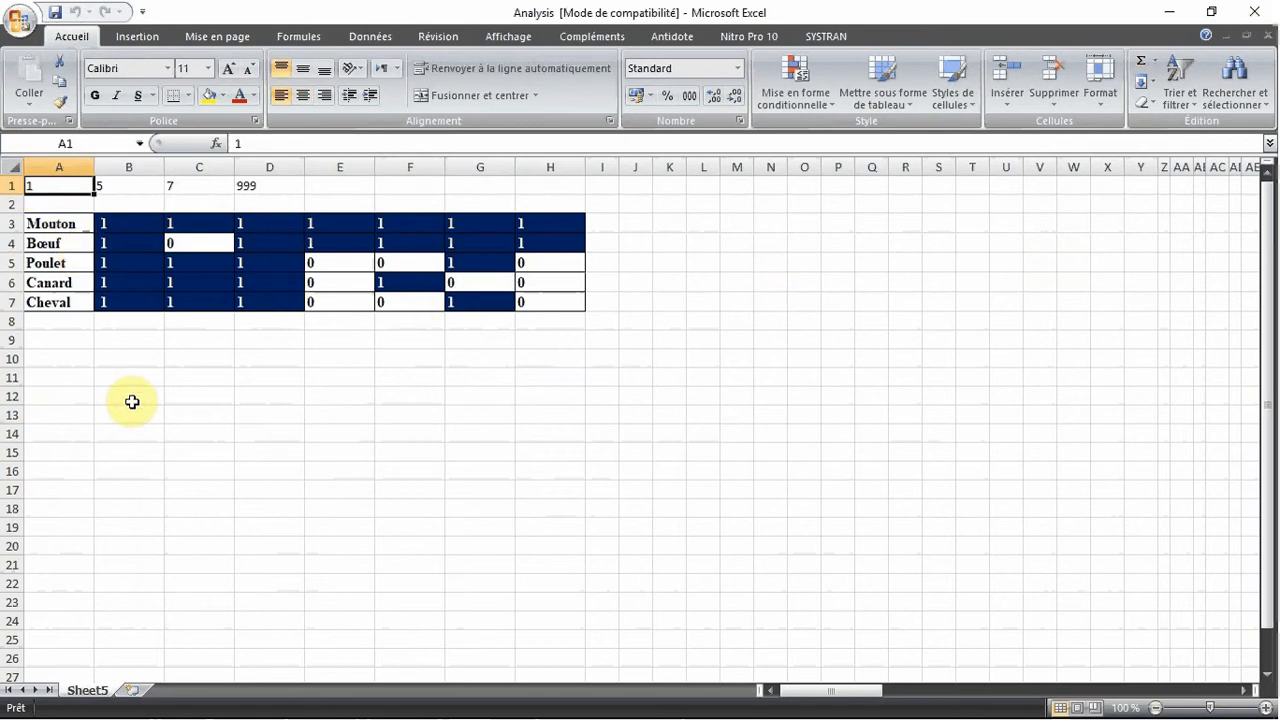
click(129, 186)
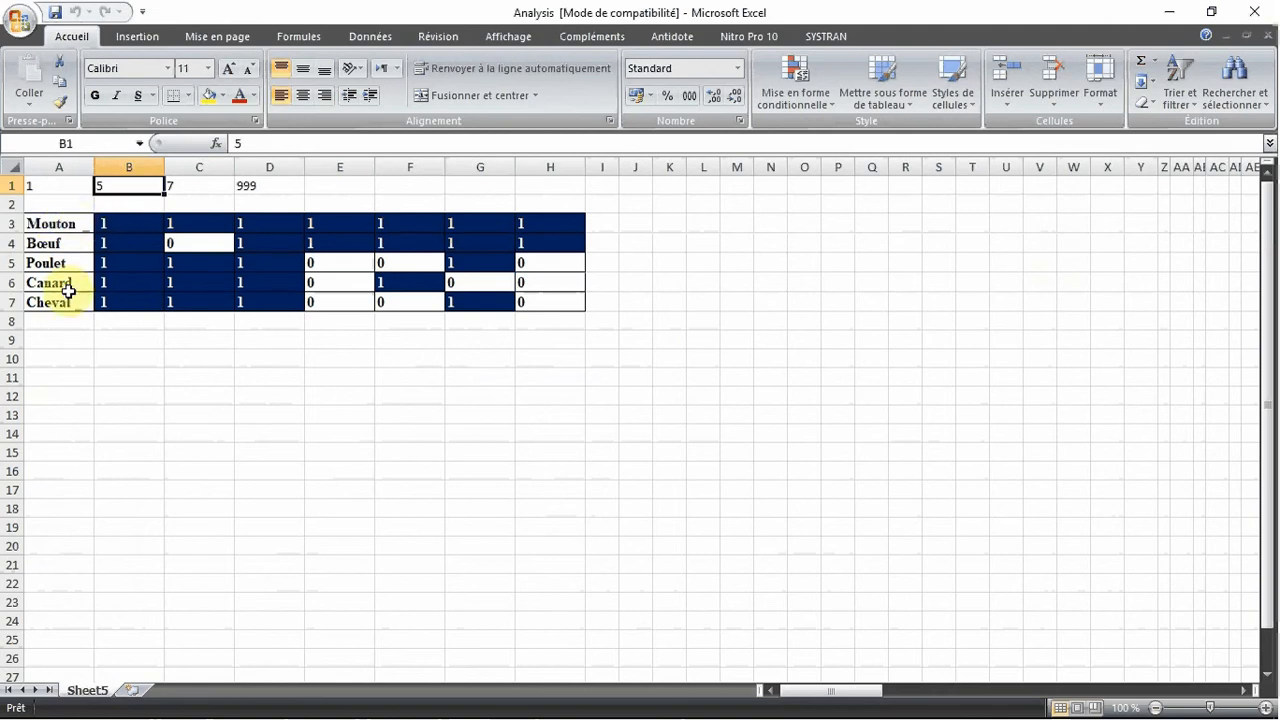
click(200, 184)
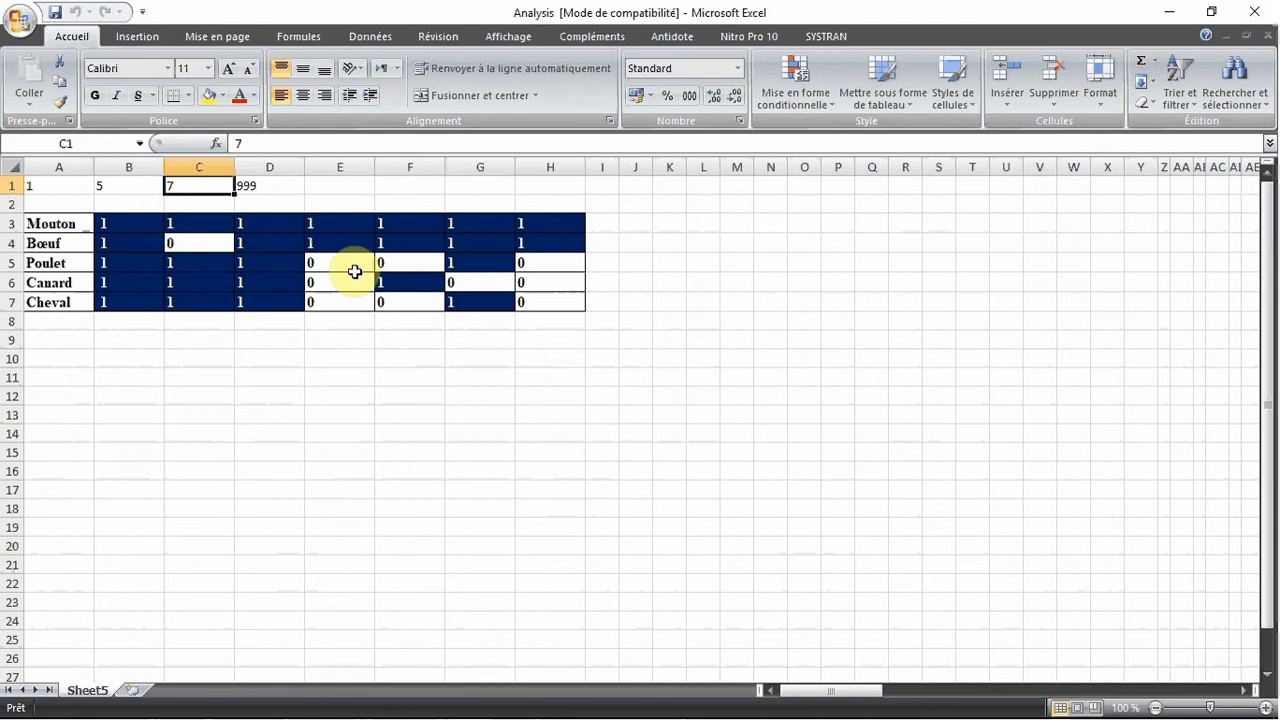
click(247, 190)
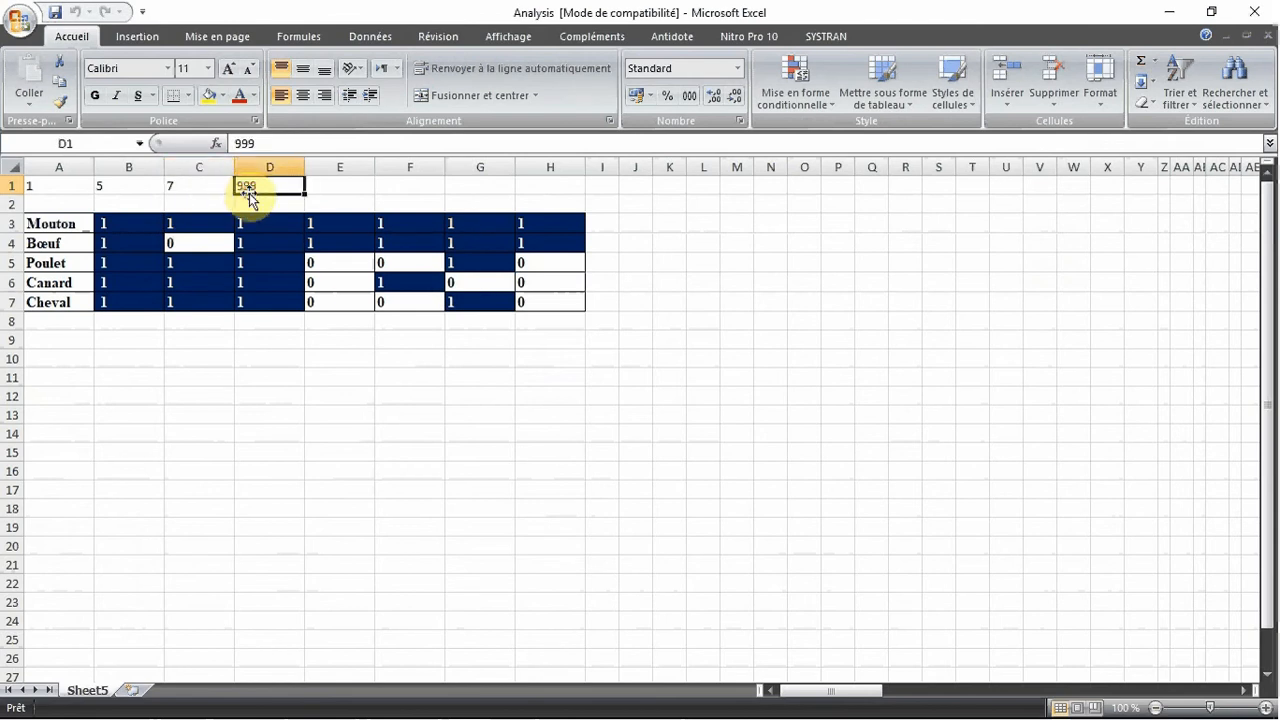
Try entering the missing-value code 999 in cell G5 of the Poulet row
click(506, 262)
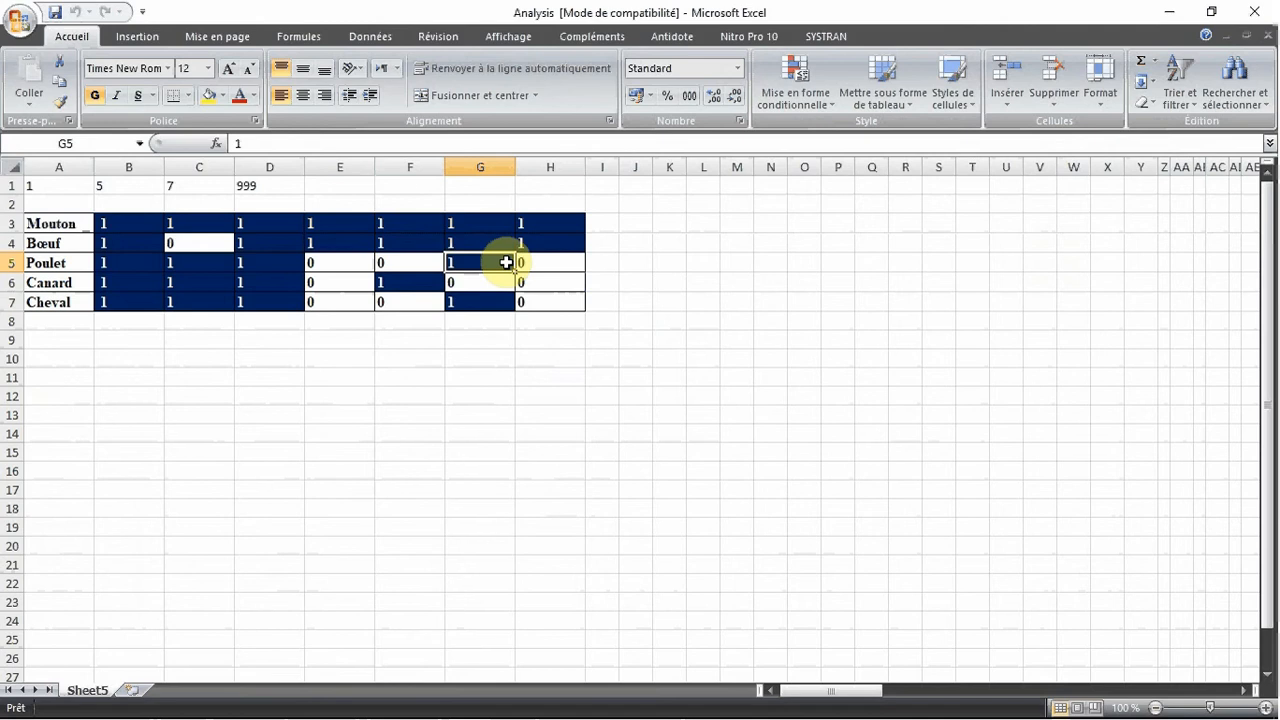
text(999)
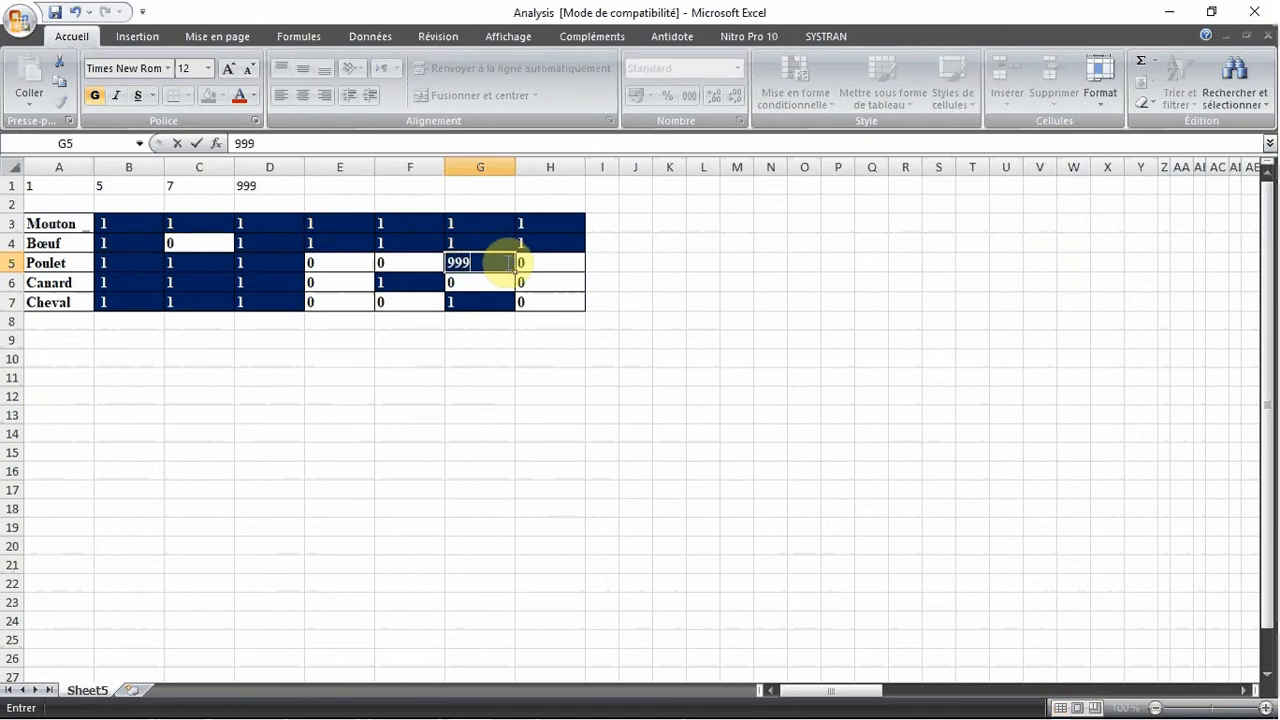
key(Return)
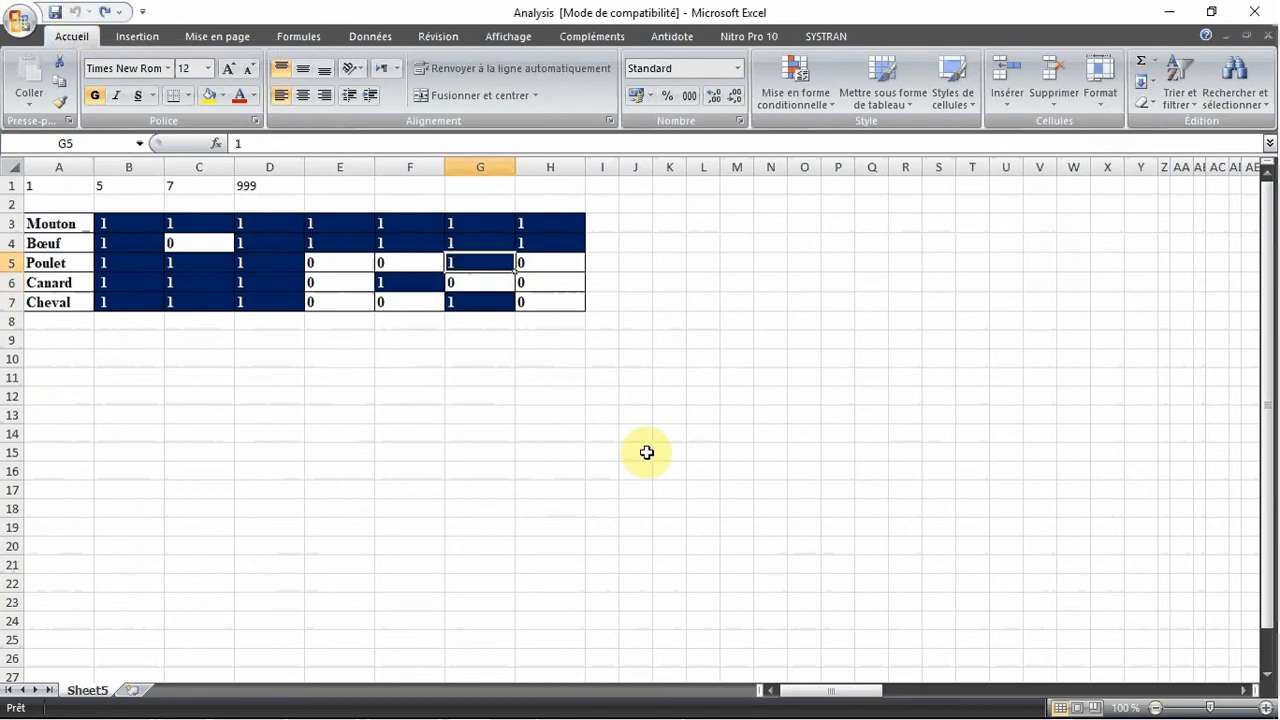
click(20, 18)
mouse_move(100, 245)
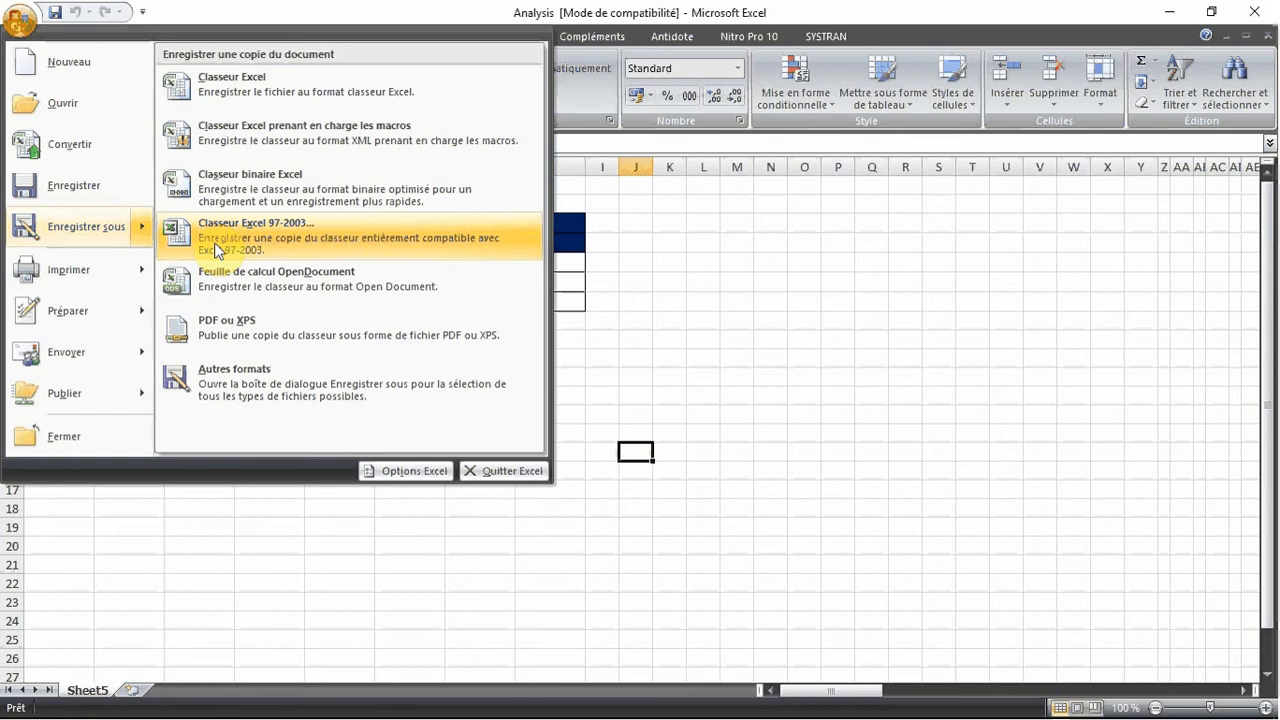
click(721, 322)
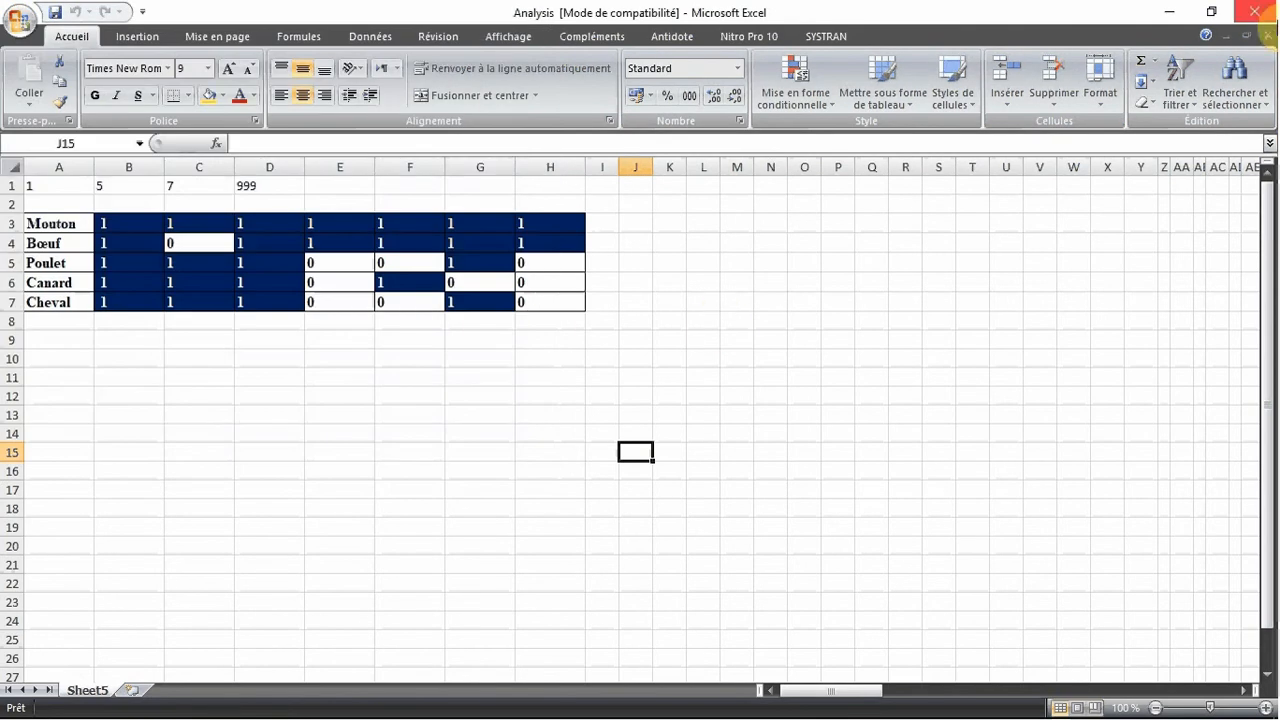
Close the Analysis workbook and launch the NTEDIT application from the NTSYS folder
click(1254, 12)
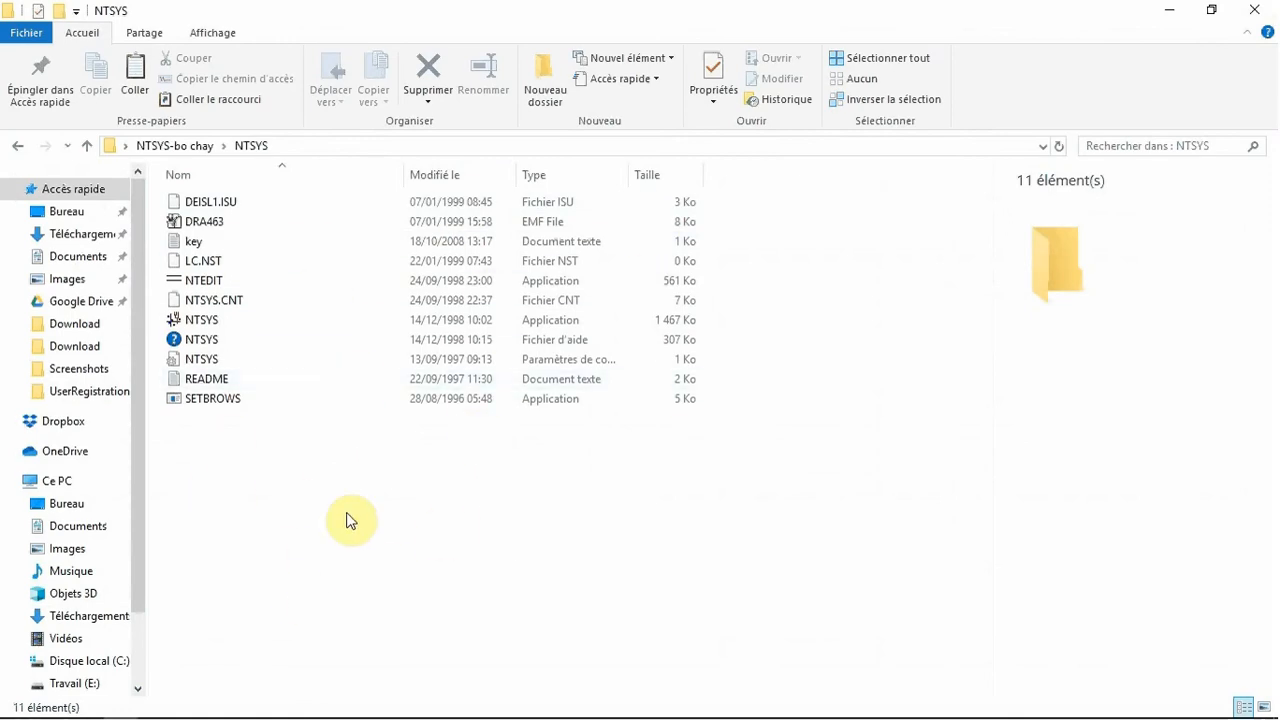
double_click(249, 288)
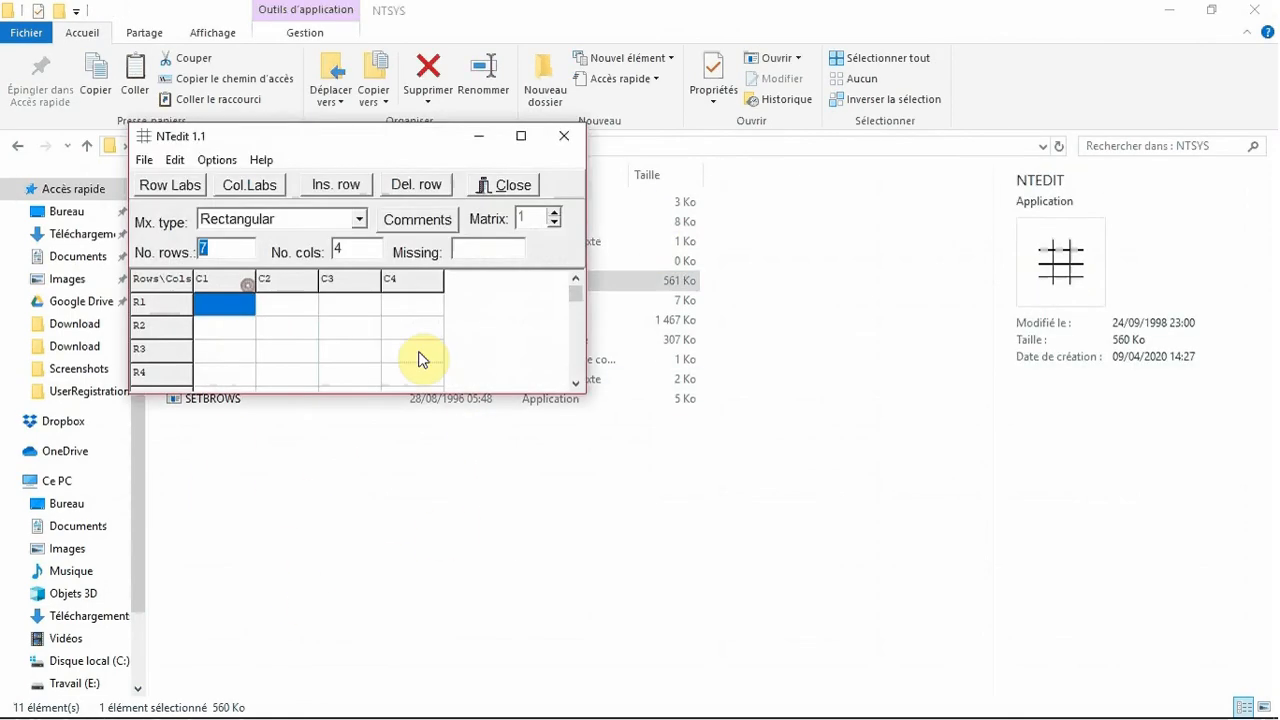
Import the Analysis Excel file from the desktop into the matrix editor using OLE
click(144, 160)
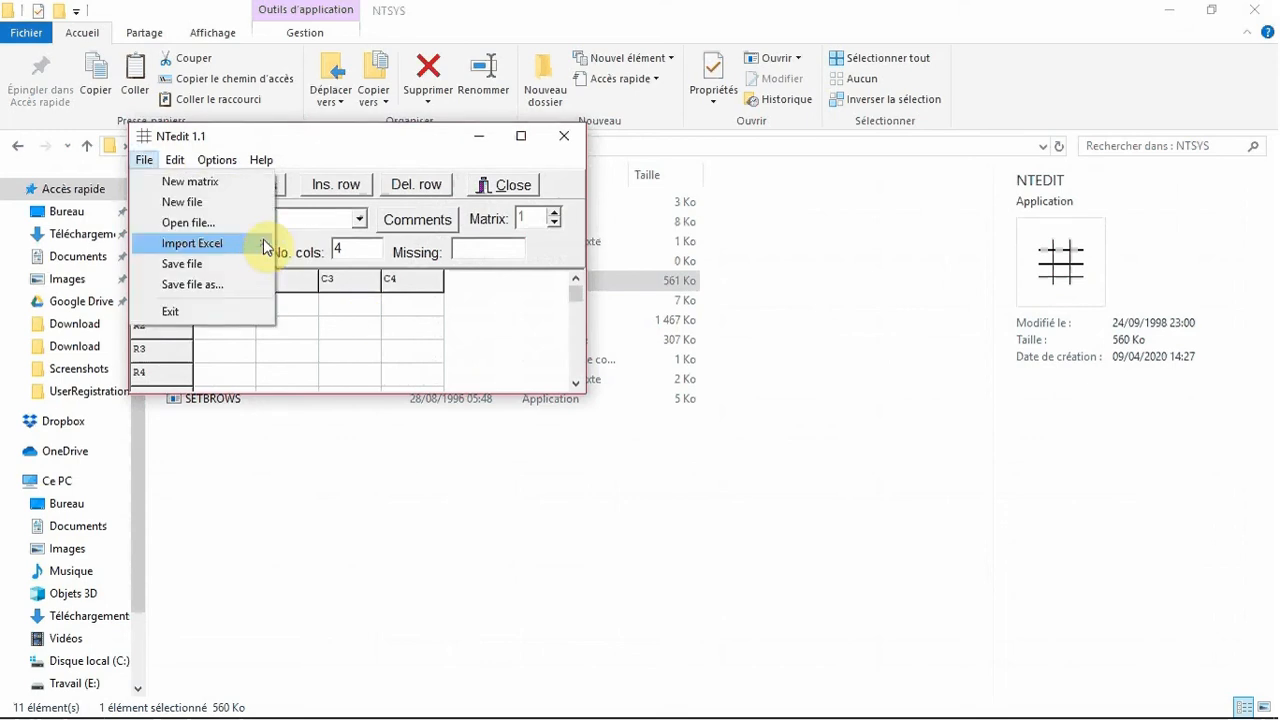
mouse_move(266, 246)
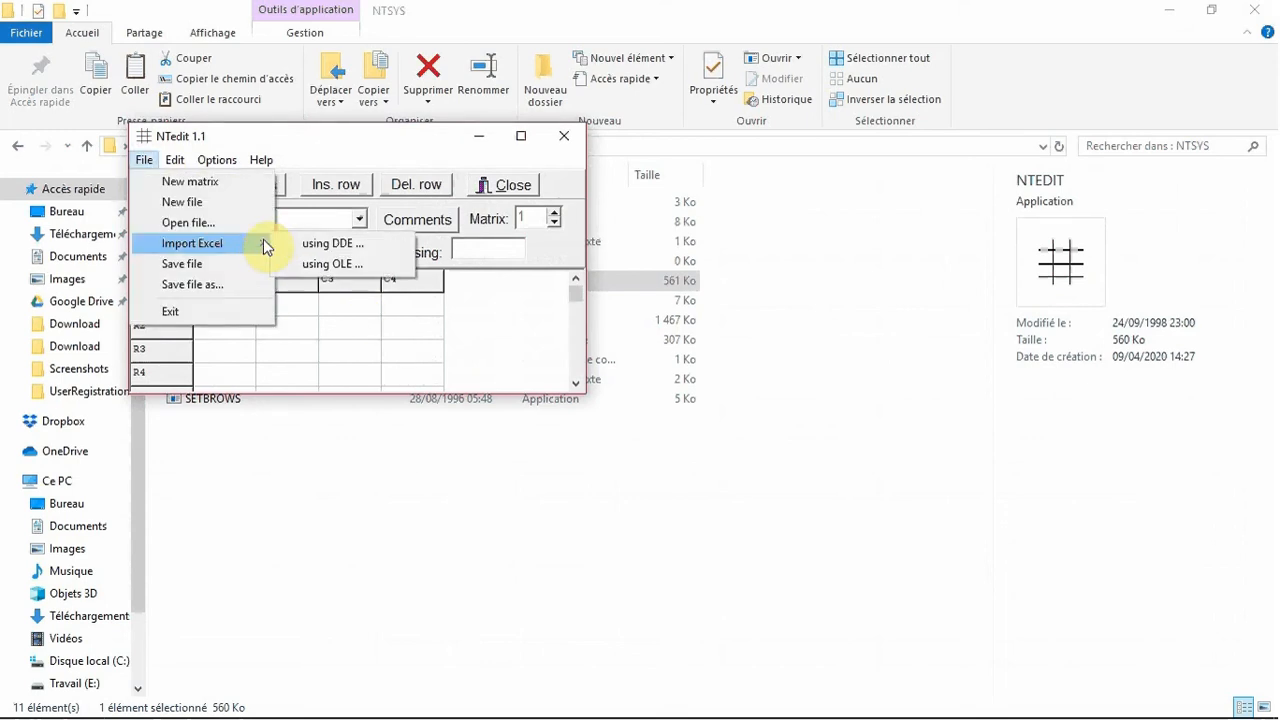
click(364, 265)
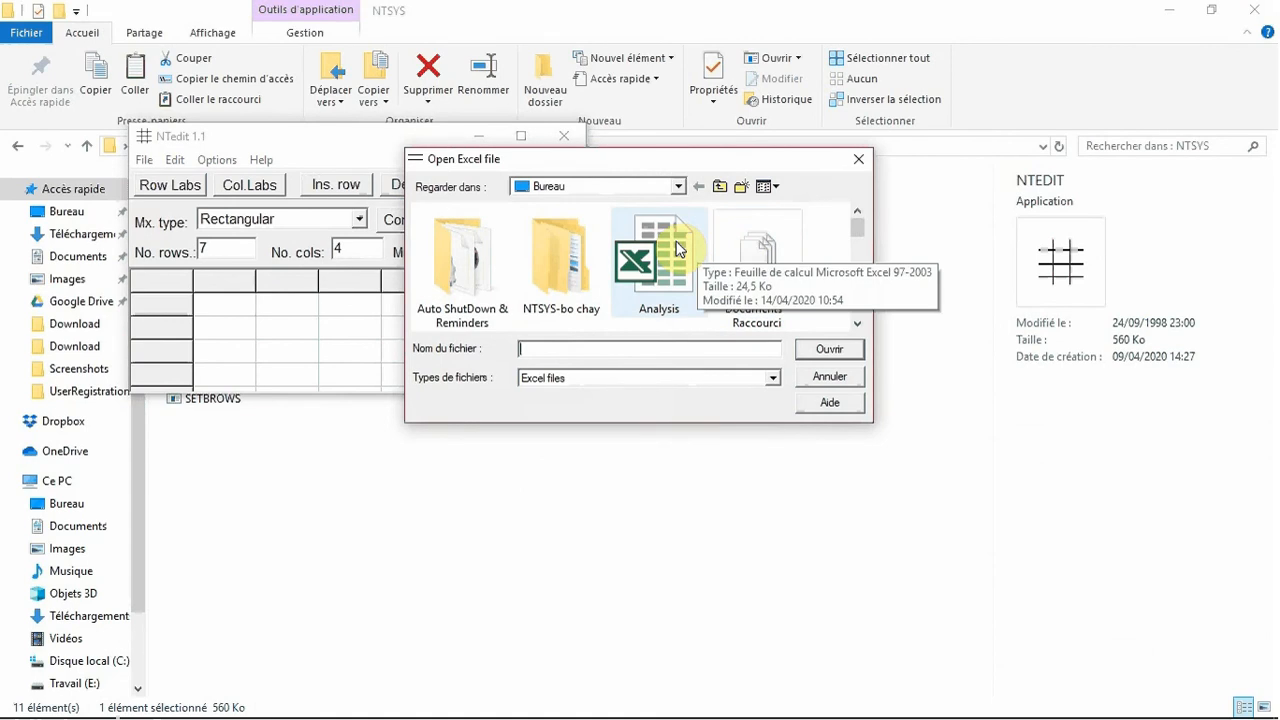
double_click(676, 248)
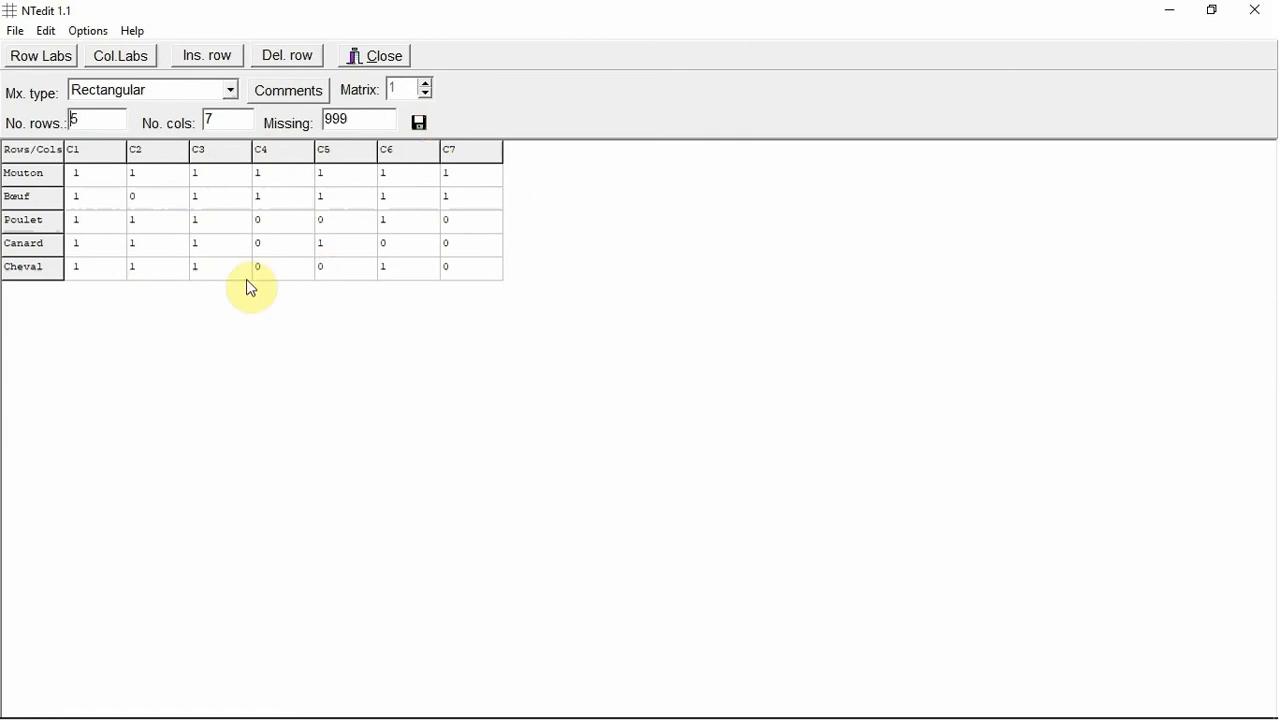
Save the imported matrix on the desktop as exemple.NTS and leave the matrix editor
click(14, 30)
click(72, 155)
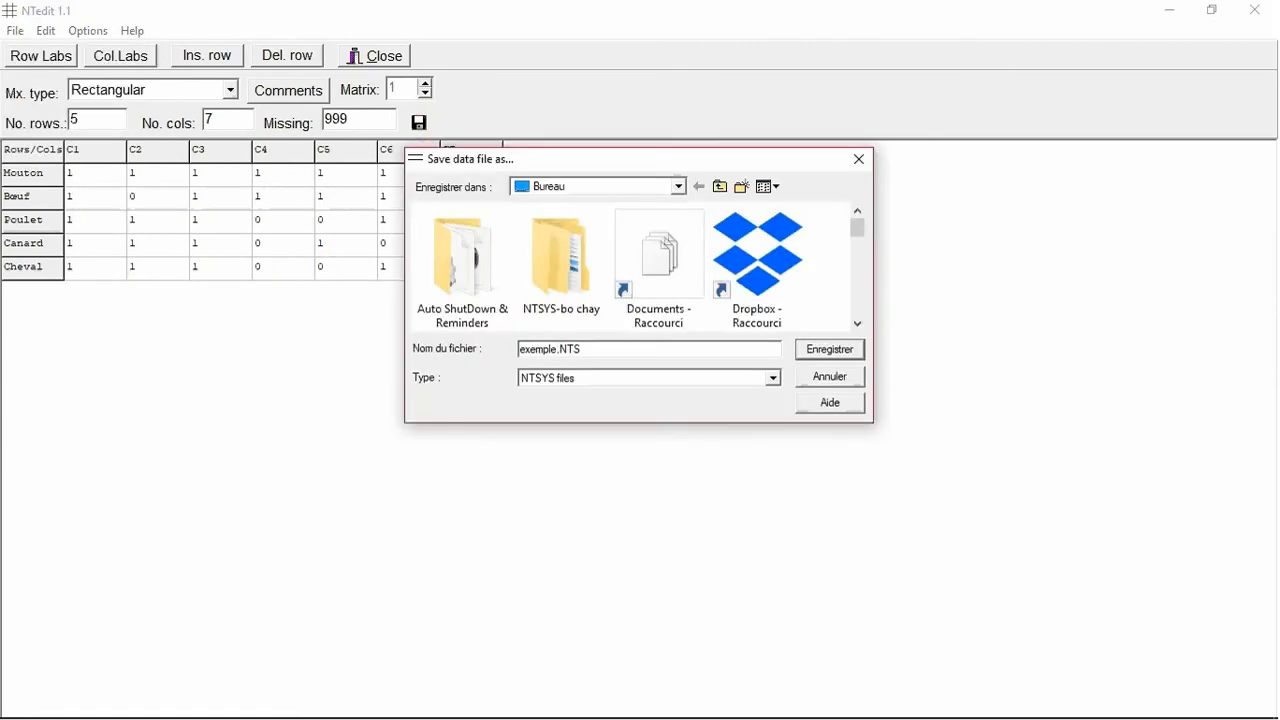
click(806, 349)
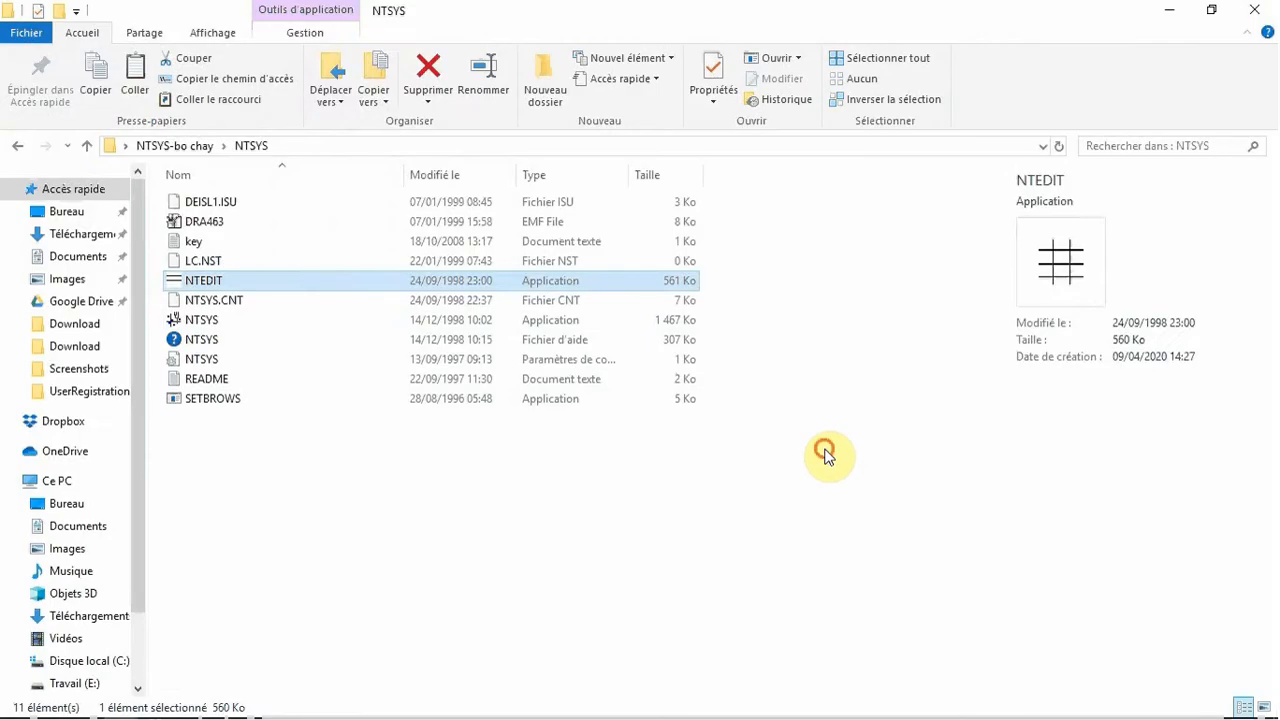
click(825, 448)
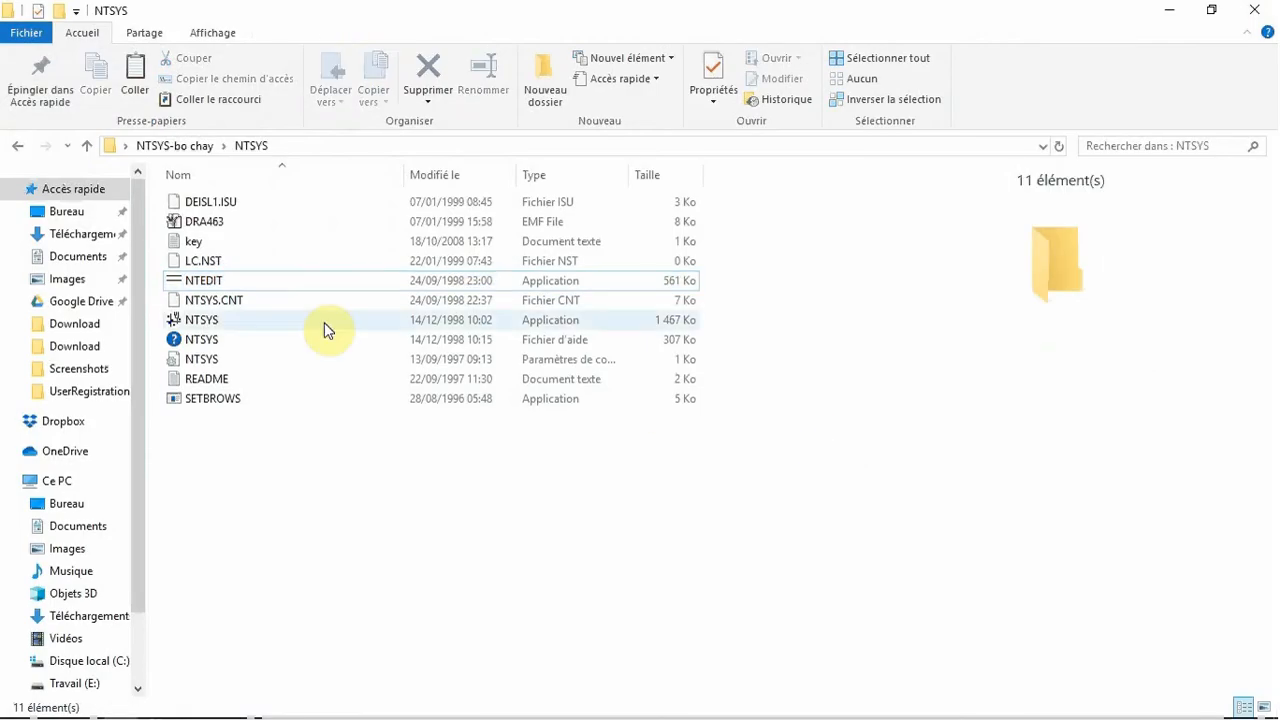
Launch the NTSYS application and choose exemple.NTS from the desktop as the input file for SimQual similarity
double_click(324, 322)
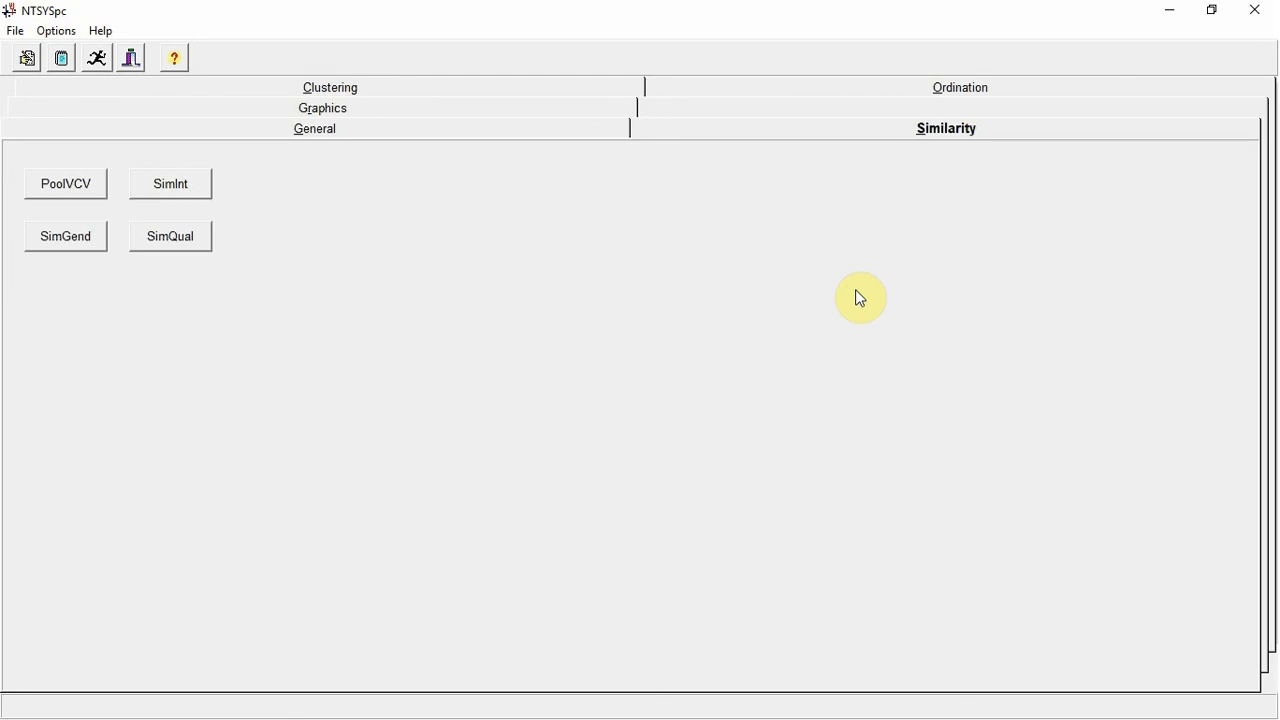
click(191, 246)
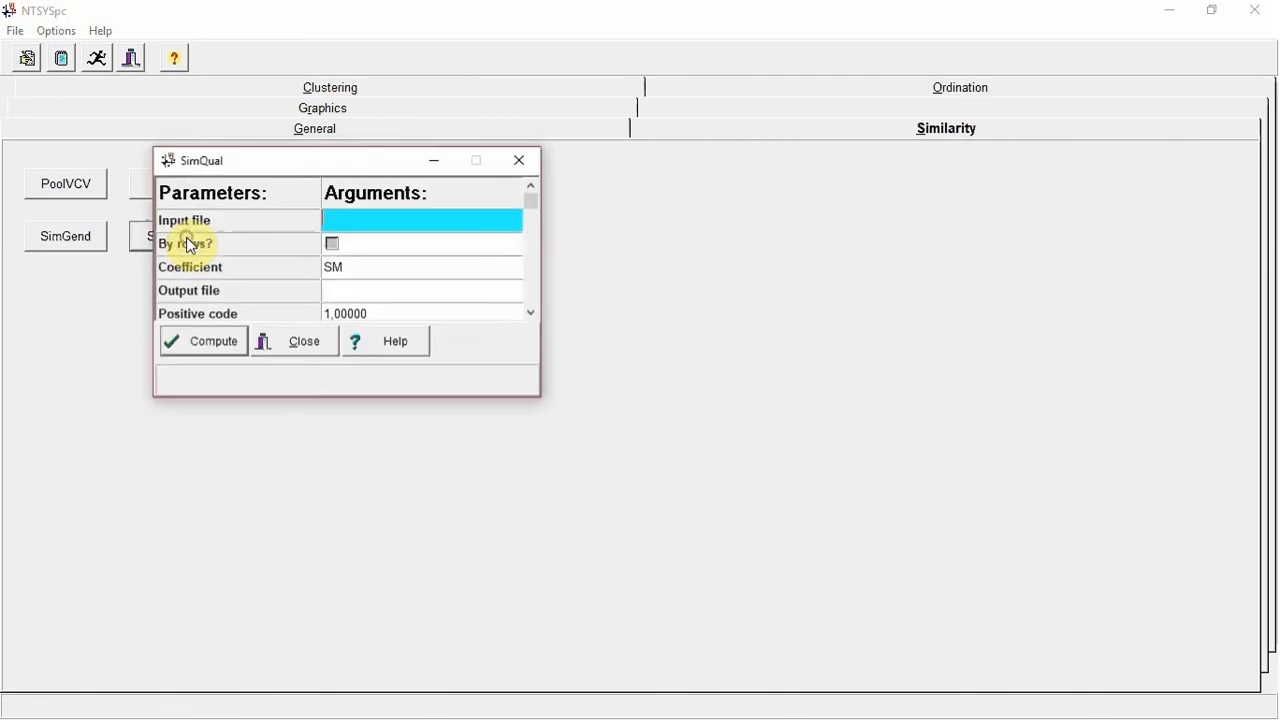
double_click(412, 220)
scroll(735, 248, down, 2)
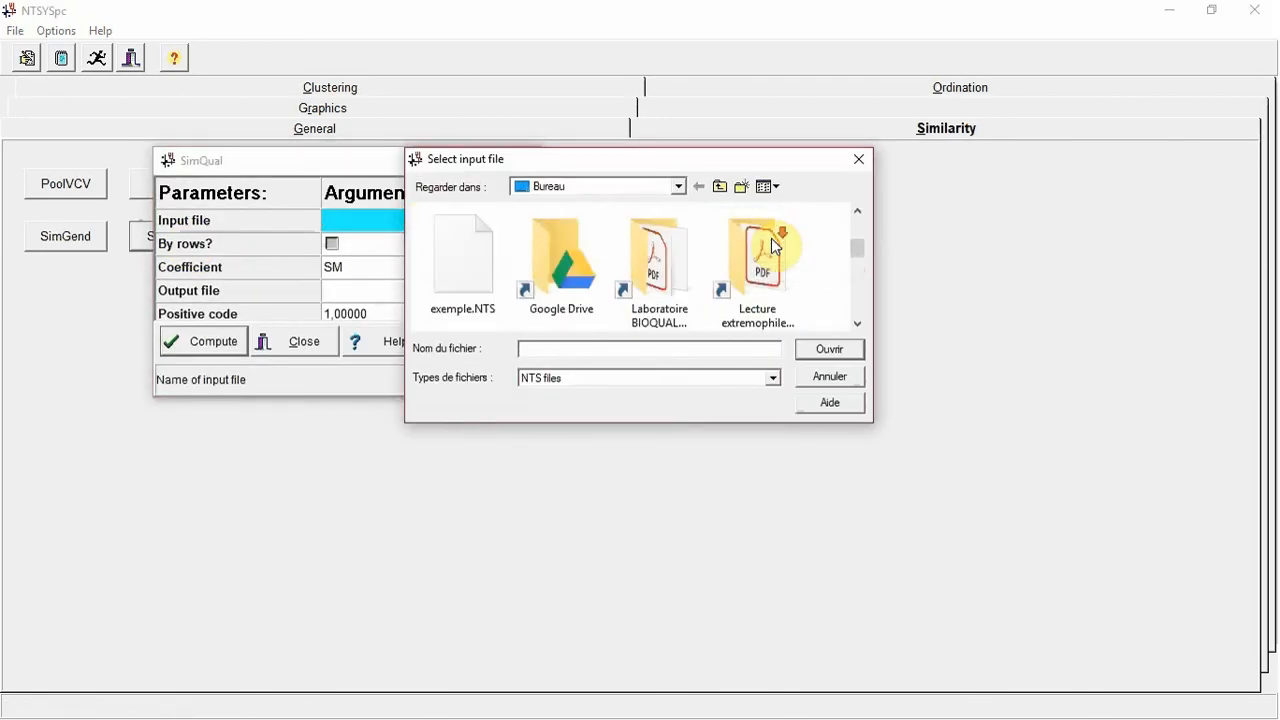
scroll(771, 245, down, 1)
double_click(463, 240)
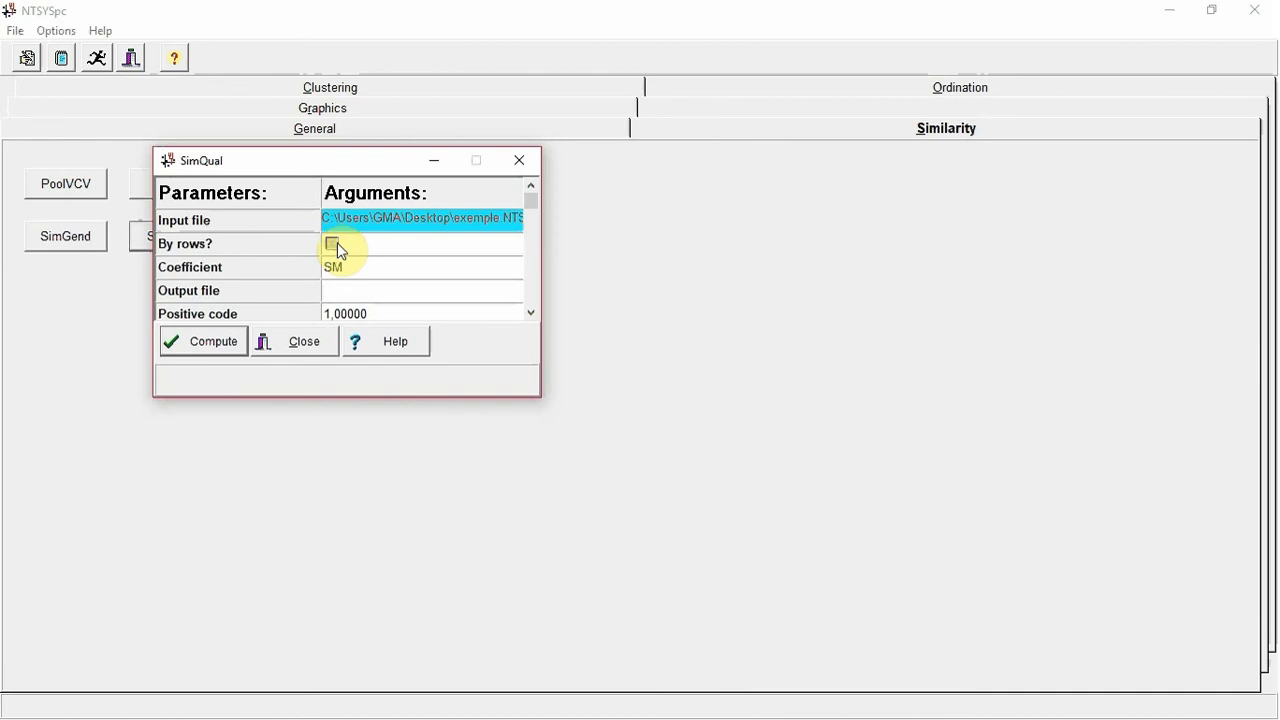
Set SimQual to compute by rows and keep SM as the similarity coefficient
click(333, 244)
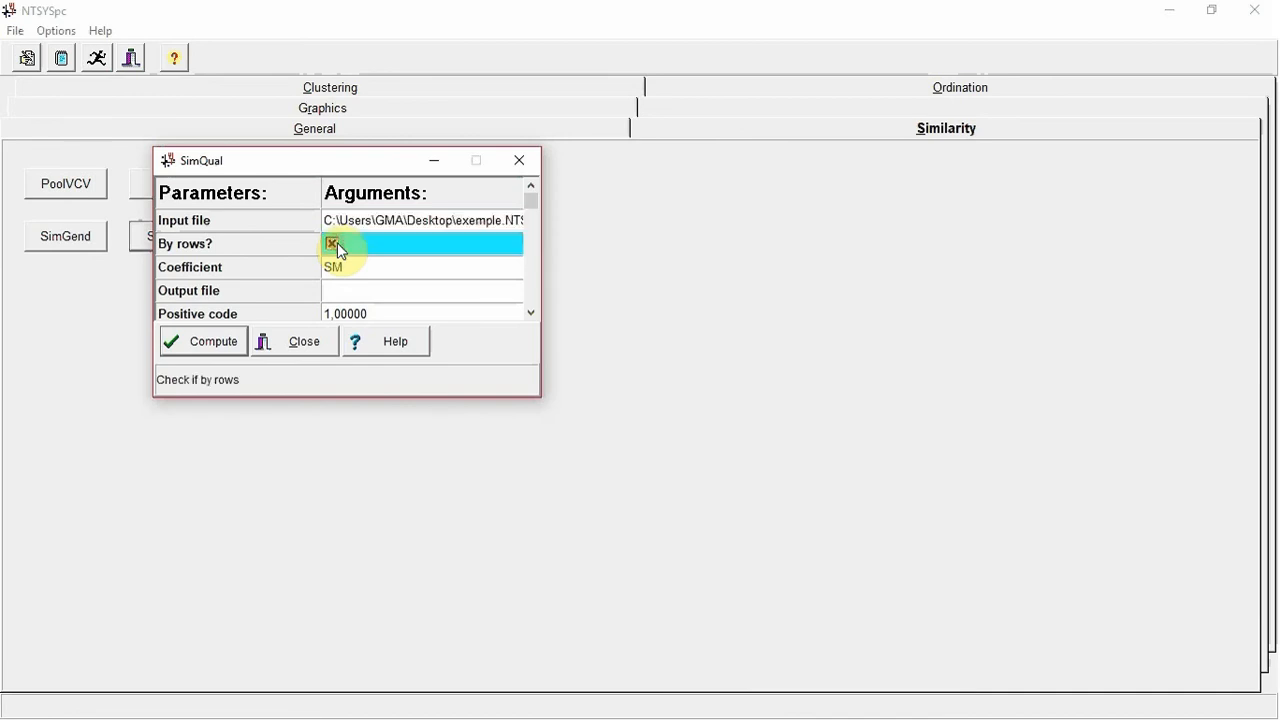
click(400, 278)
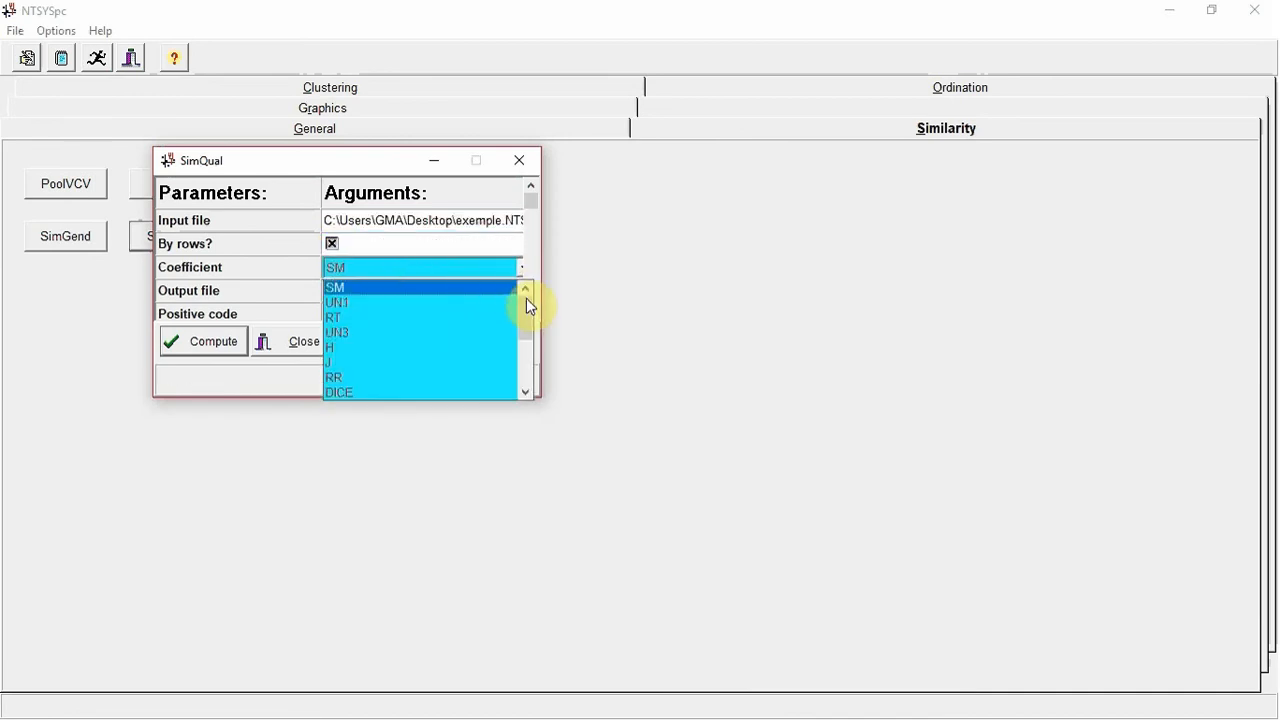
mouse_move(526, 299)
mouse_down()
mouse_move(523, 368)
mouse_move(535, 303)
mouse_up()
click(484, 290)
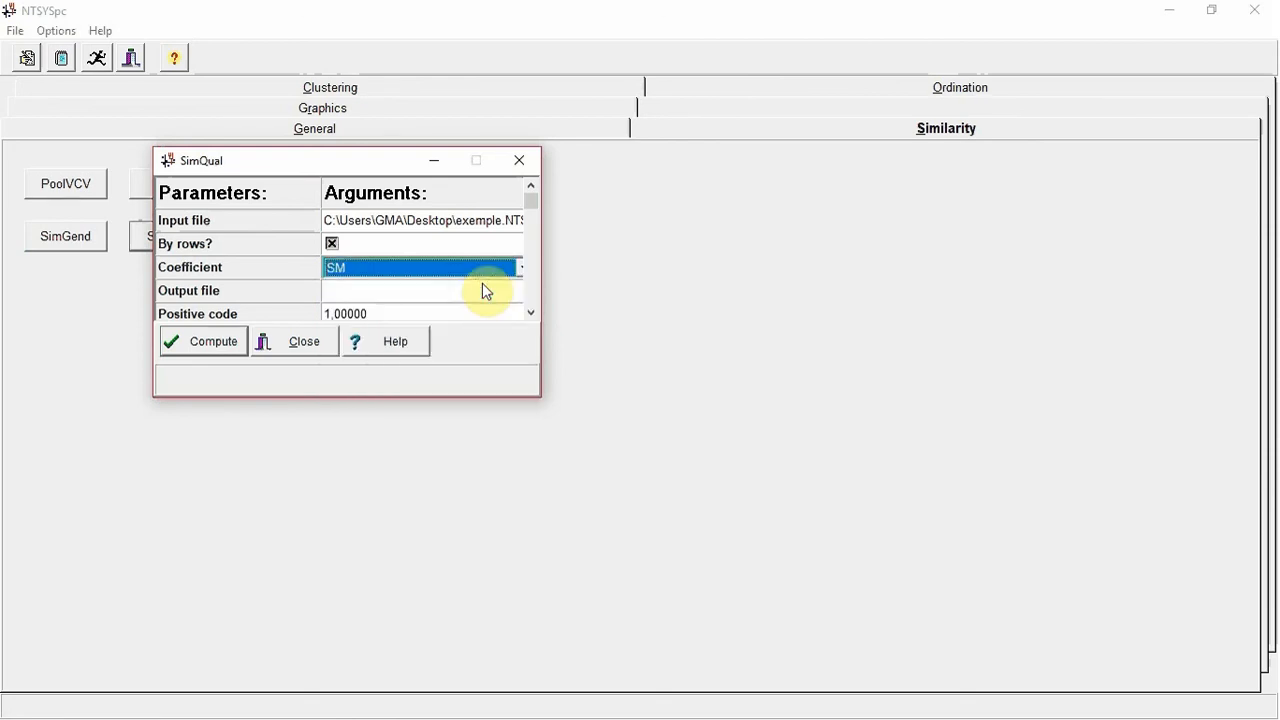
Set the SimQual output file to SM on the desktop
click(479, 288)
double_click(479, 288)
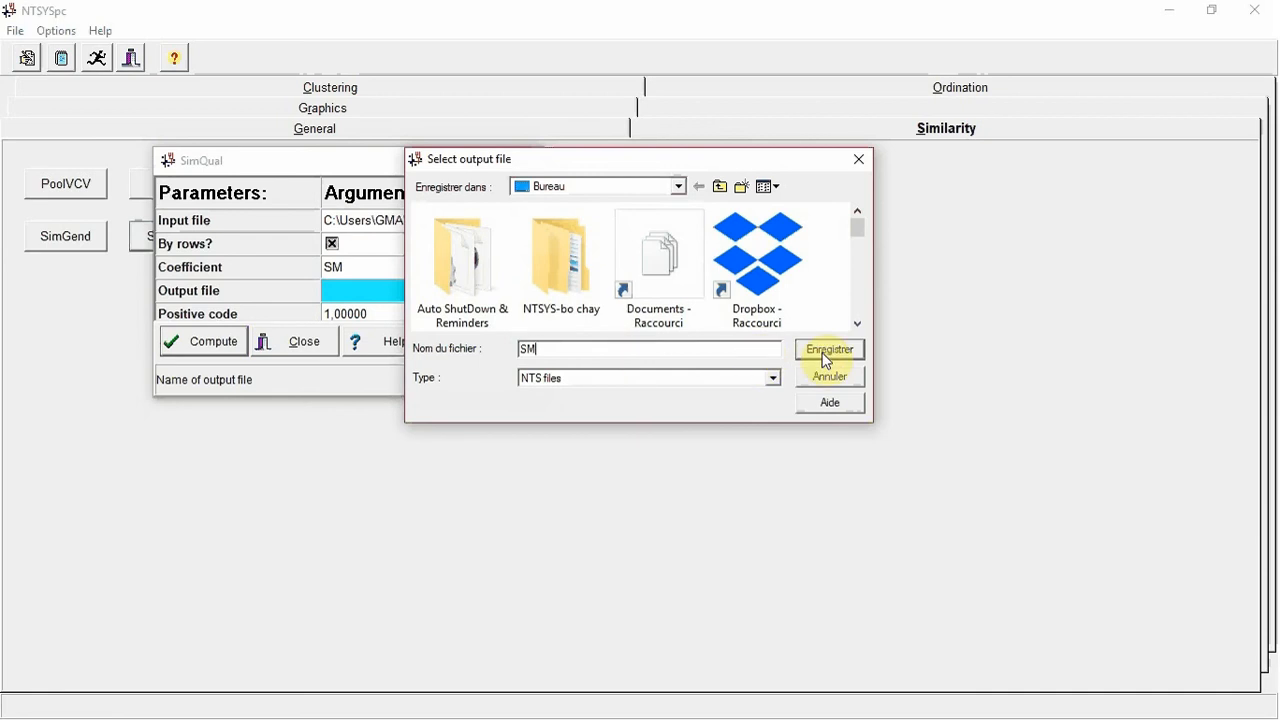
click(826, 360)
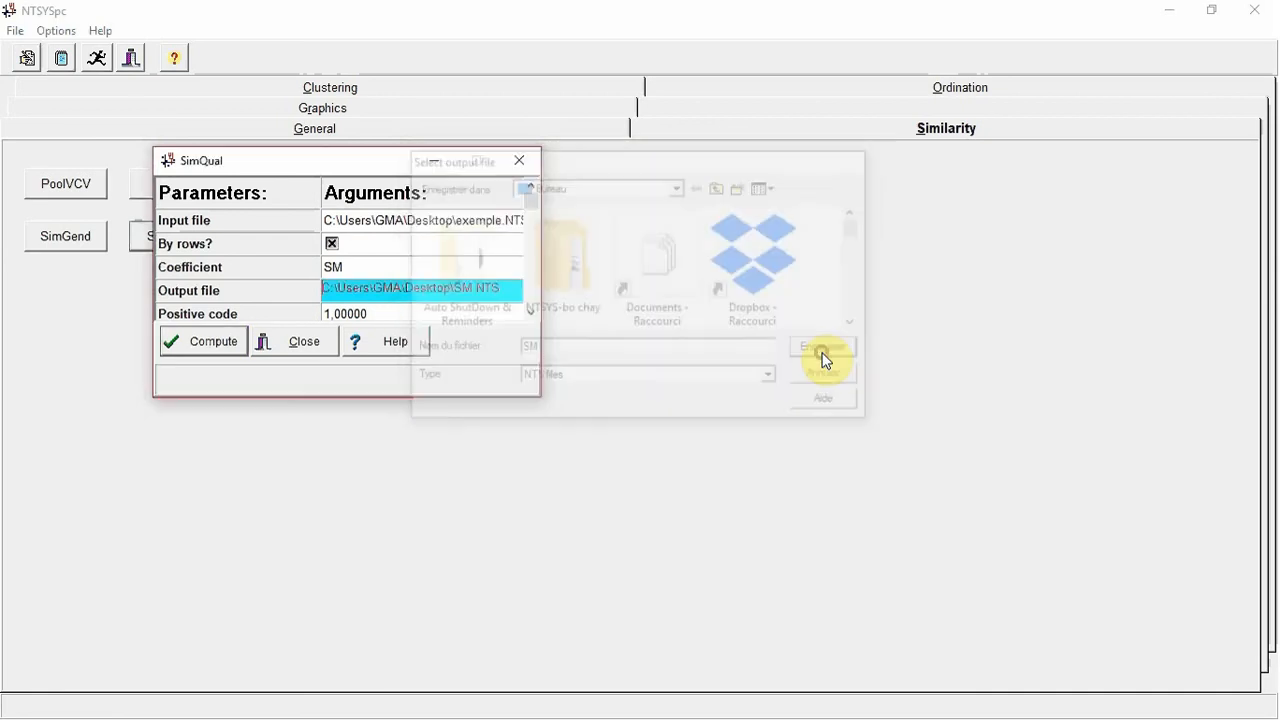
Compute the SimQual similarity matrix, then close the report listing and the SimQual dialog
scroll(490, 299, down, 1)
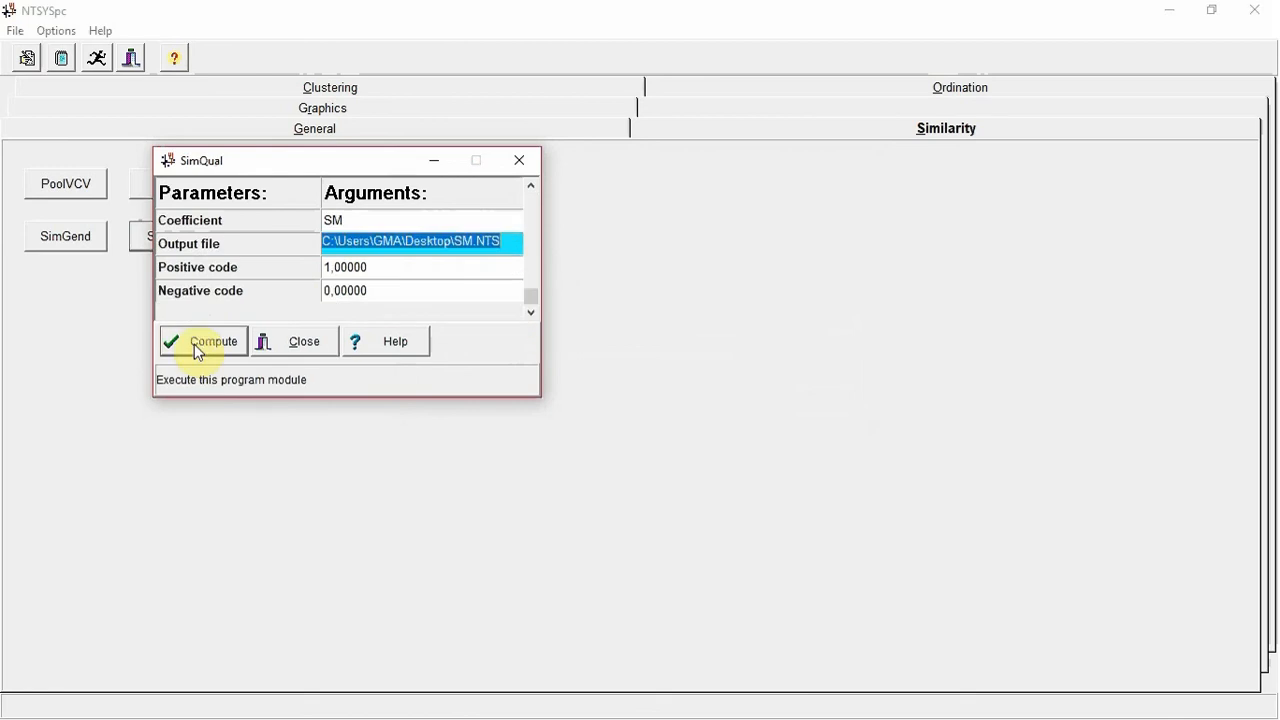
click(200, 346)
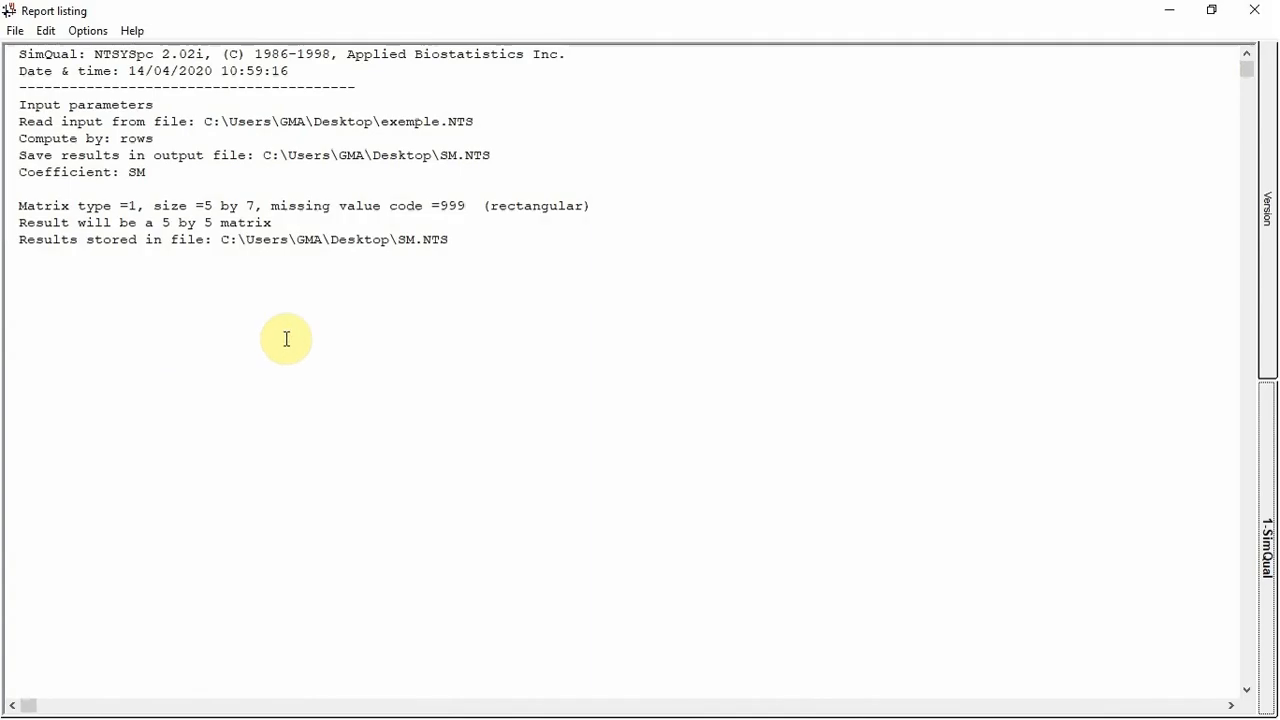
click(1254, 10)
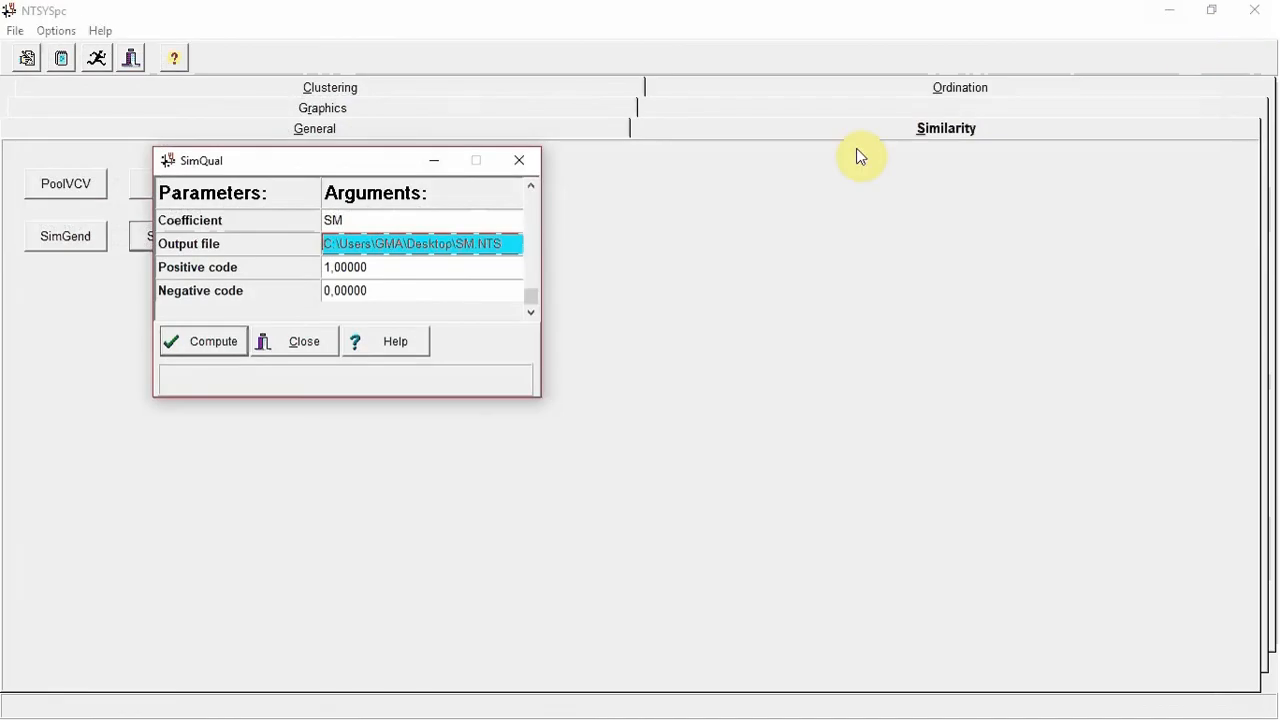
click(510, 164)
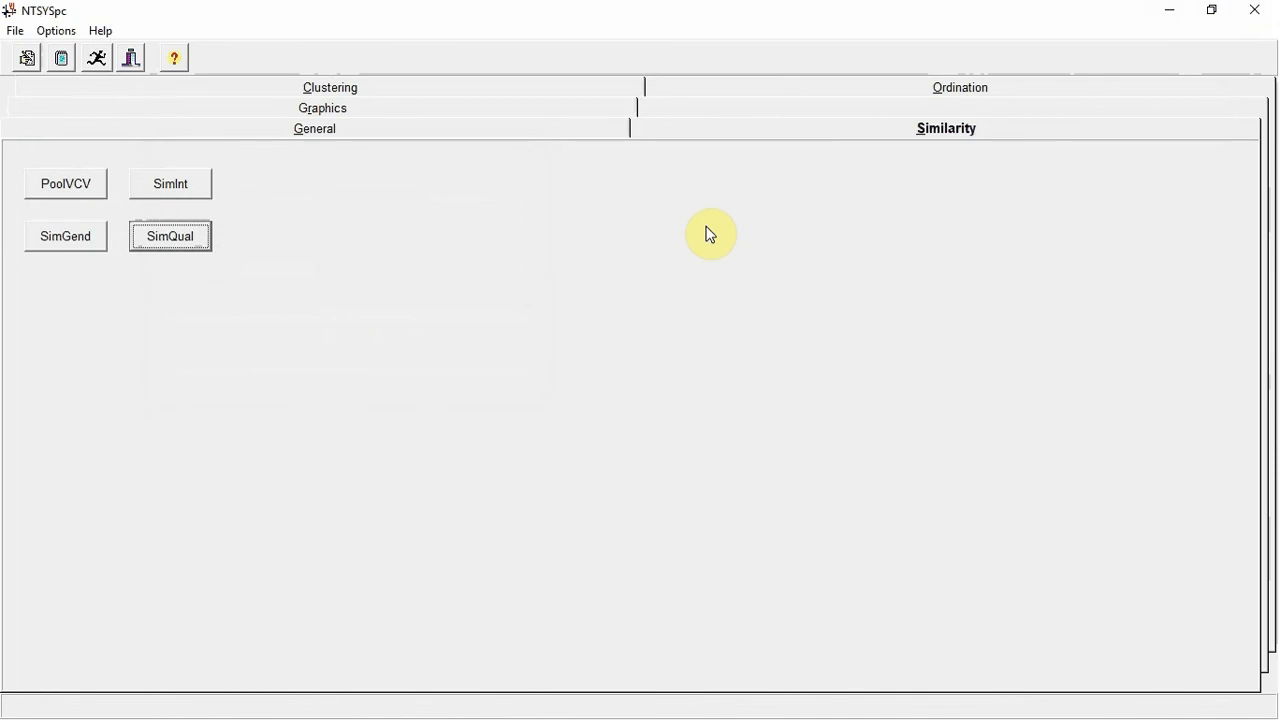
Open SAHN clustering and choose SM.NTS from the desktop as its input file
click(594, 90)
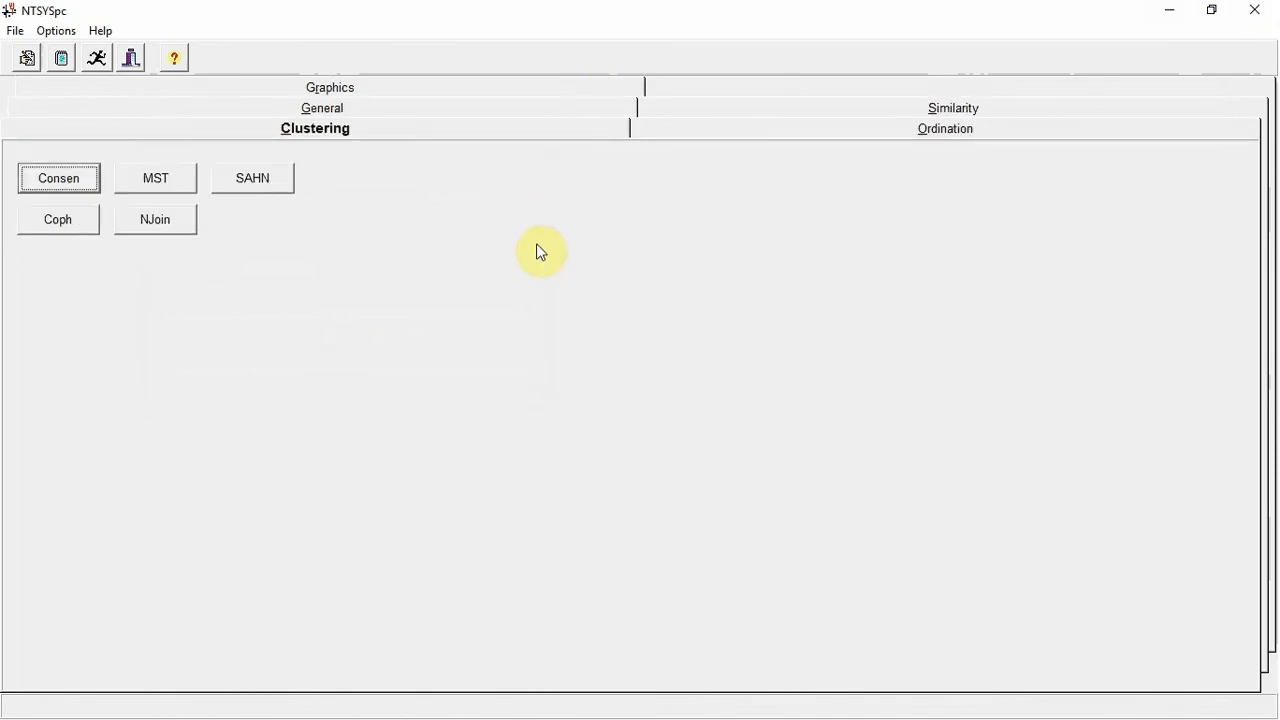
click(264, 187)
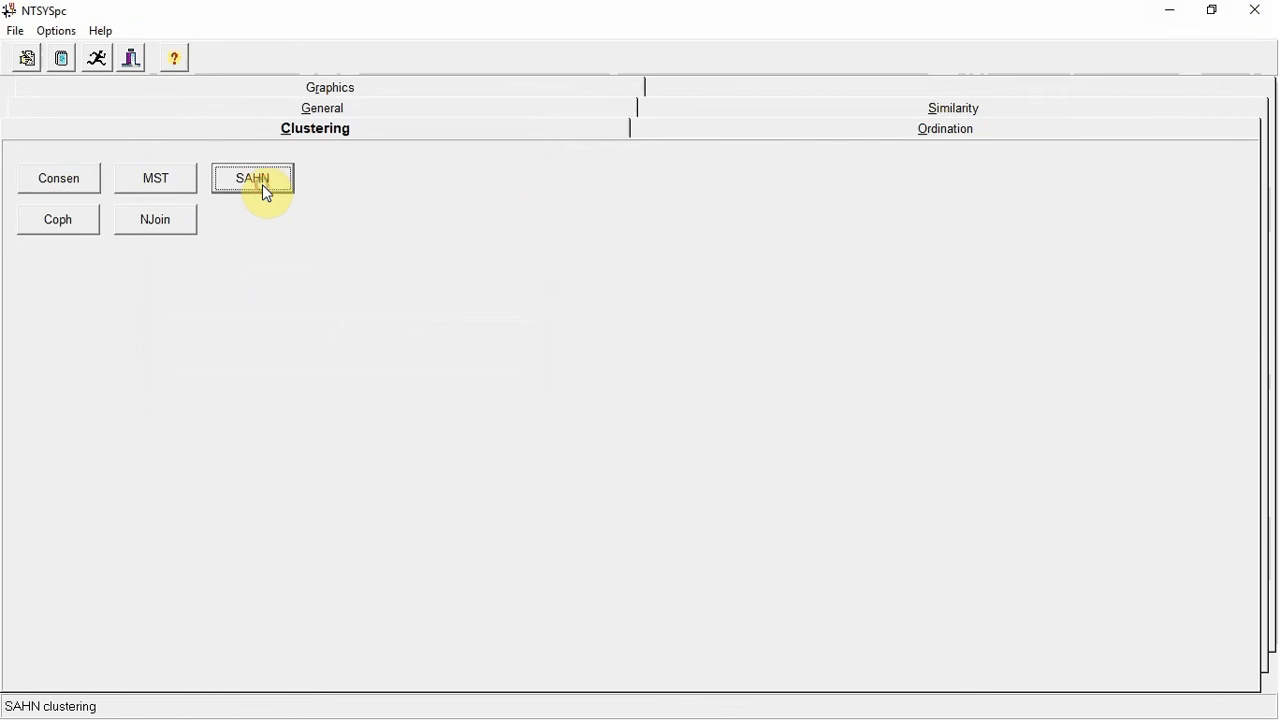
double_click(408, 224)
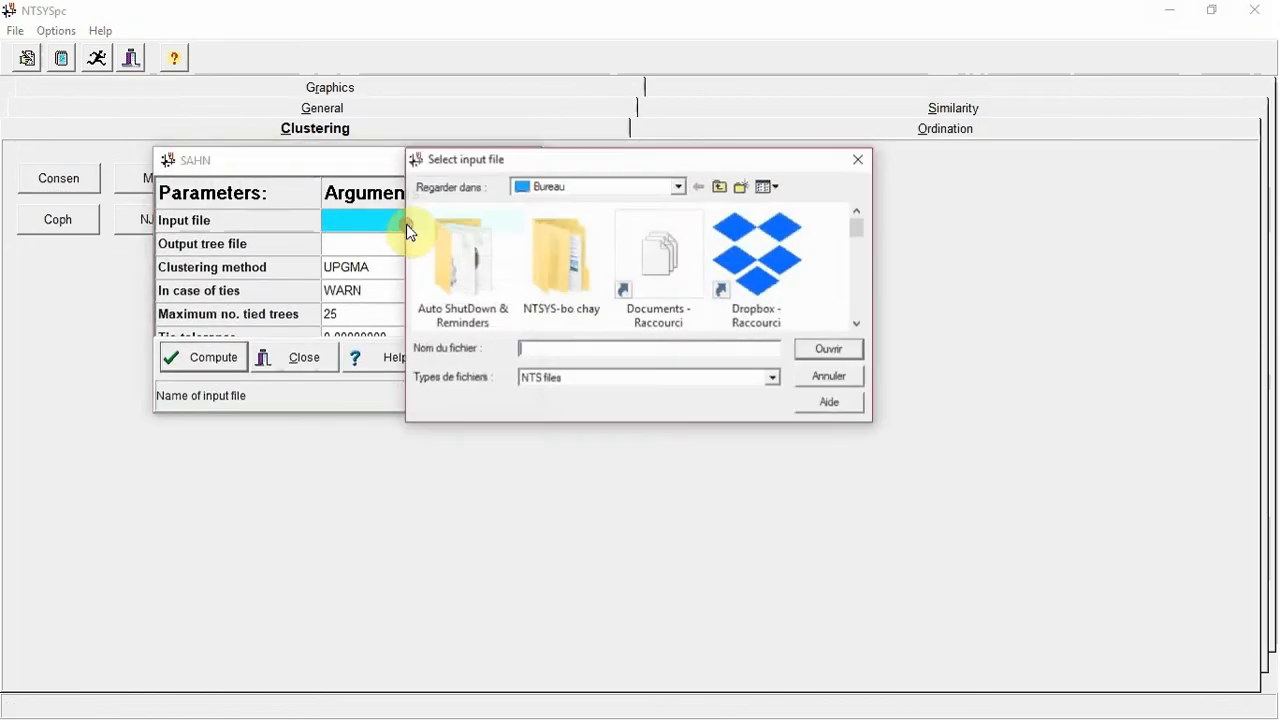
scroll(656, 240, down, 4)
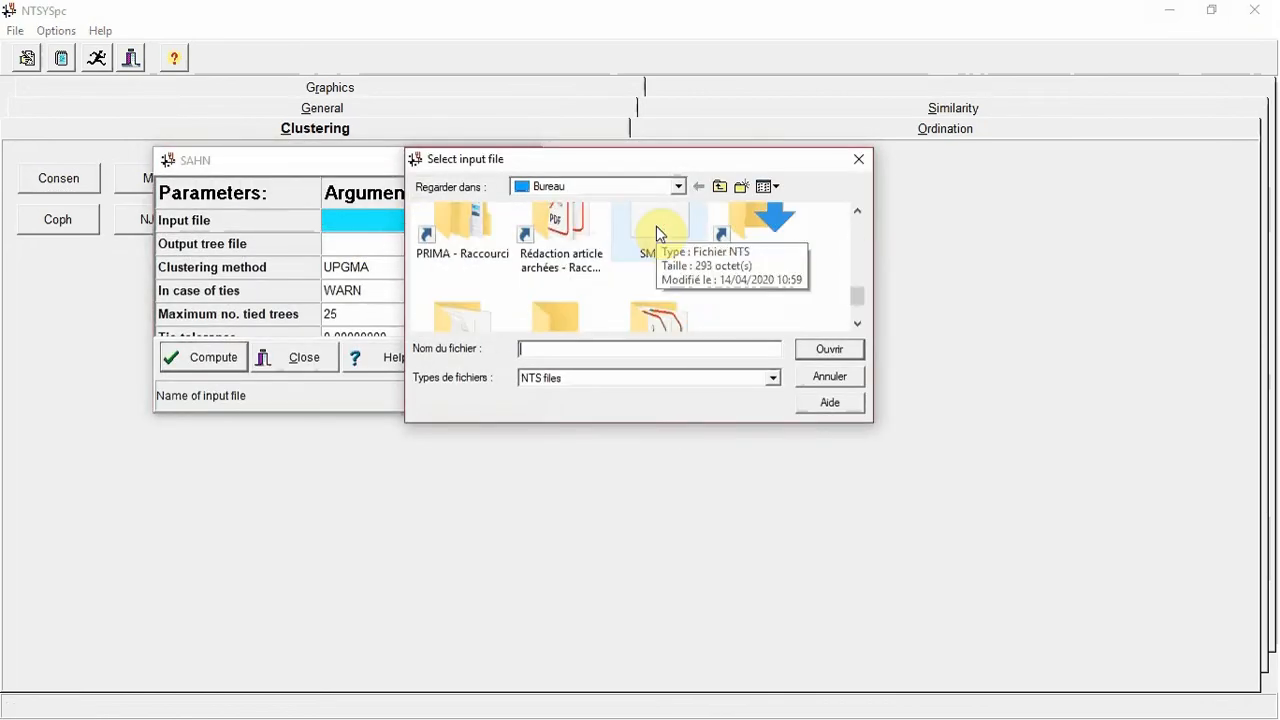
double_click(656, 226)
Set the SAHN output tree file to UPGMA on the desktop and keep UPGMA as the clustering method
click(380, 249)
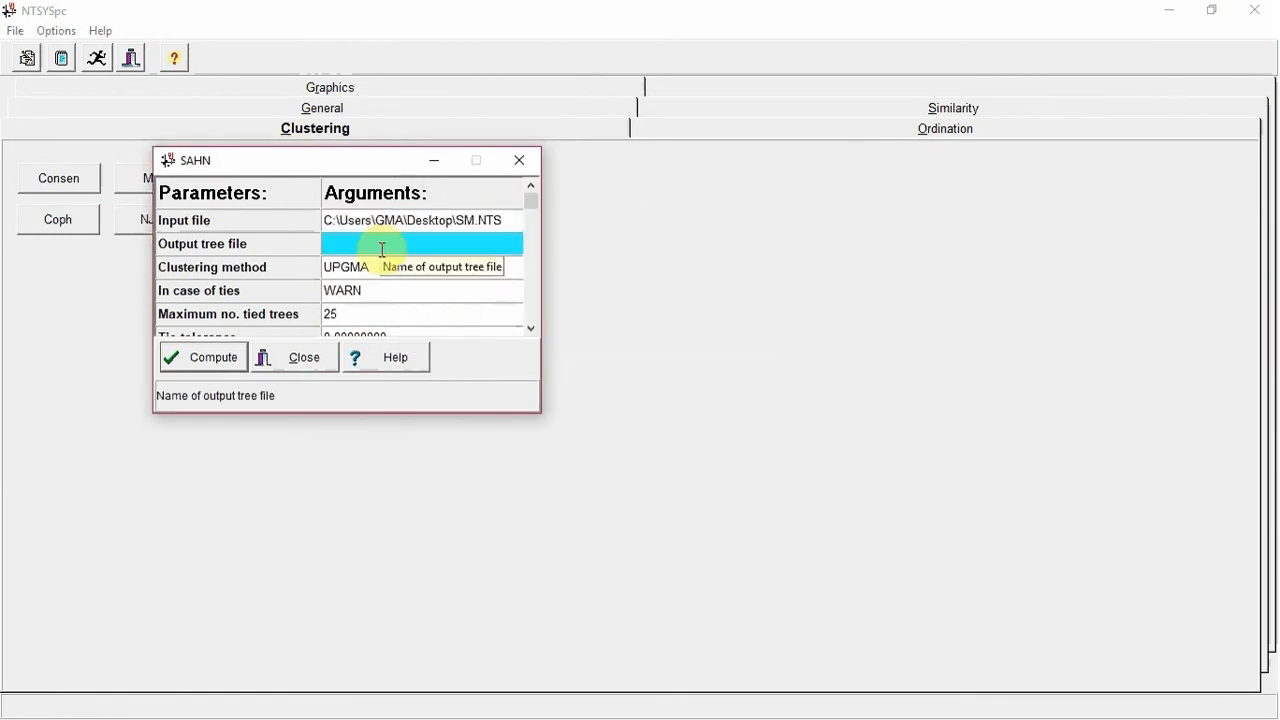
double_click(380, 249)
text(UPGMA)
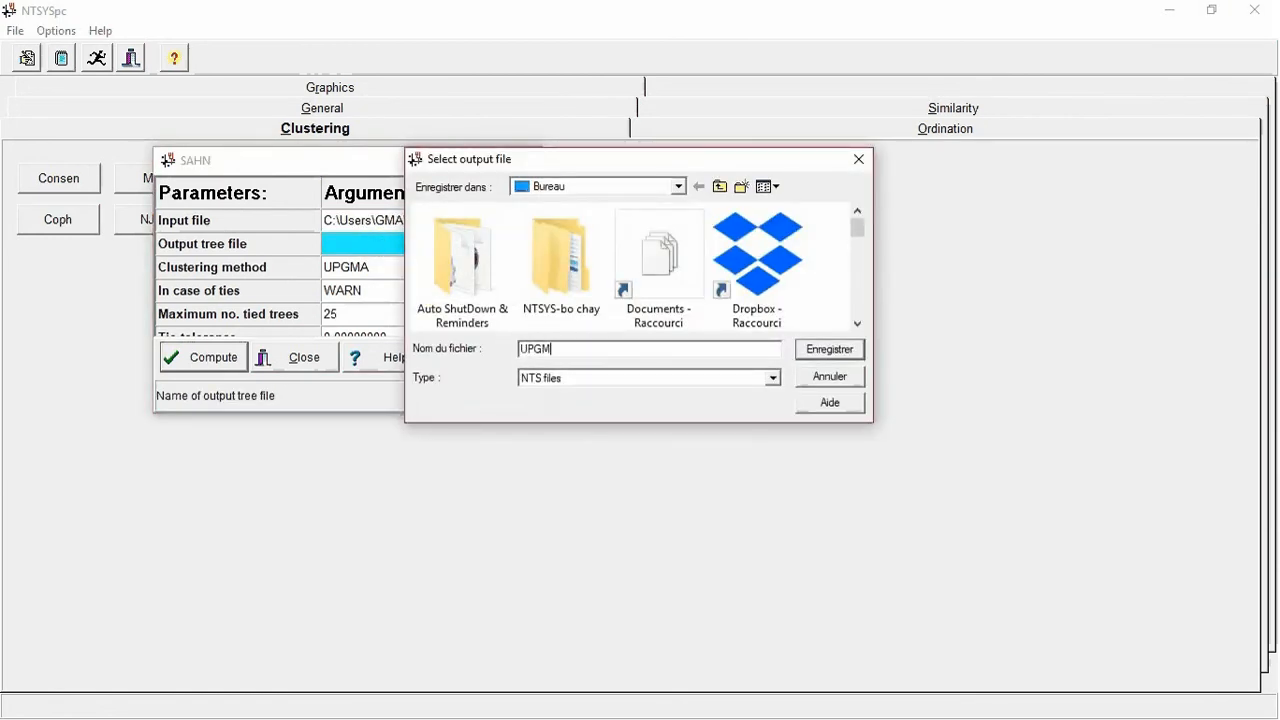
key(Return)
click(447, 267)
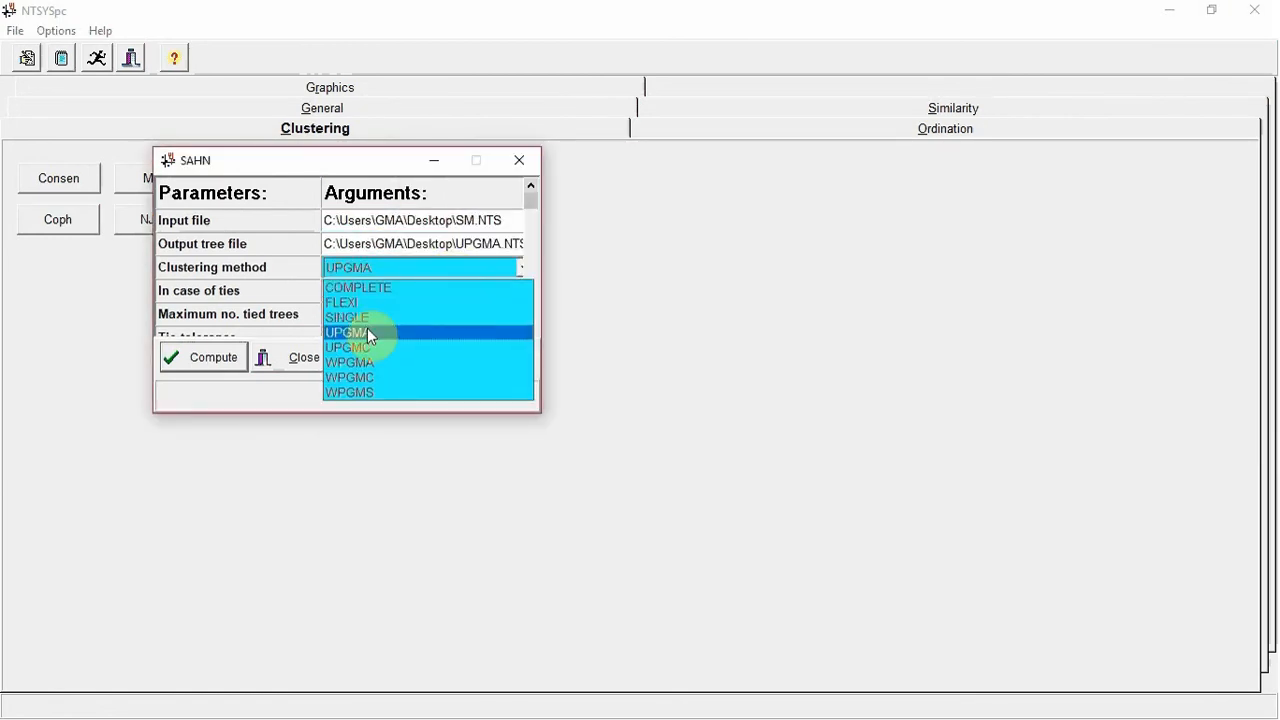
click(367, 331)
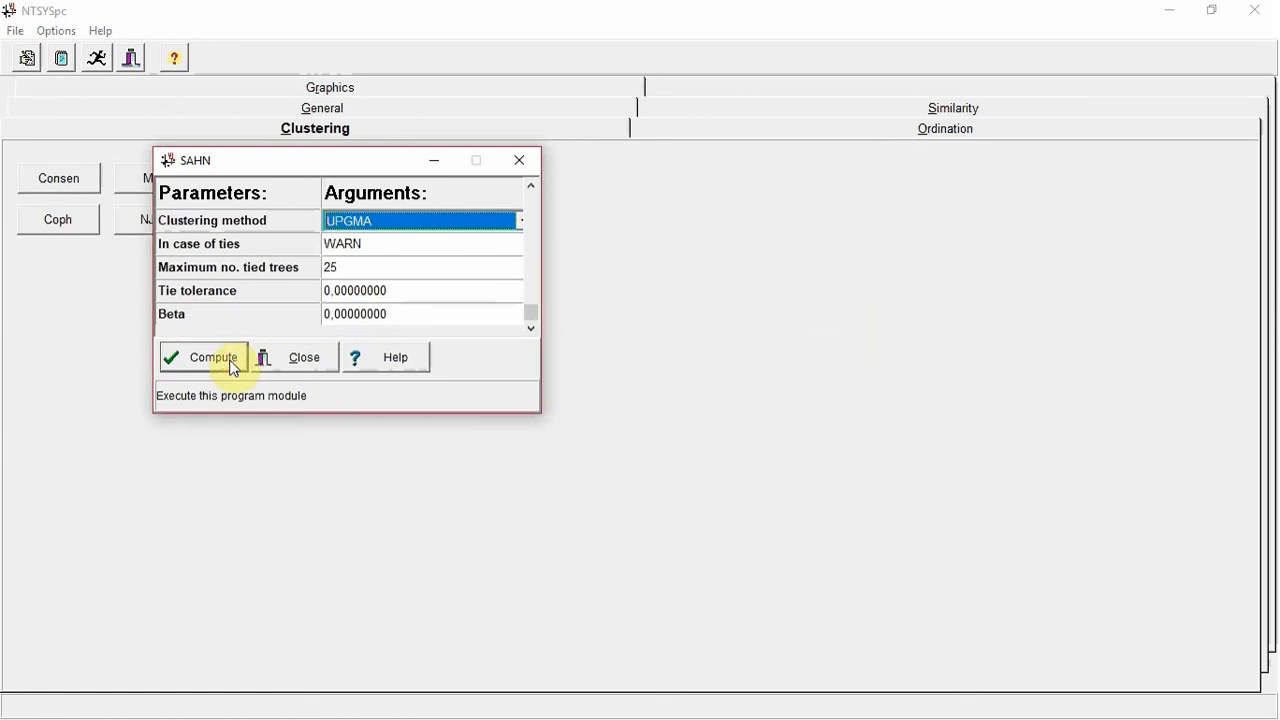
Compute the SAHN clustering and display its tree plot in a maximized window
click(232, 362)
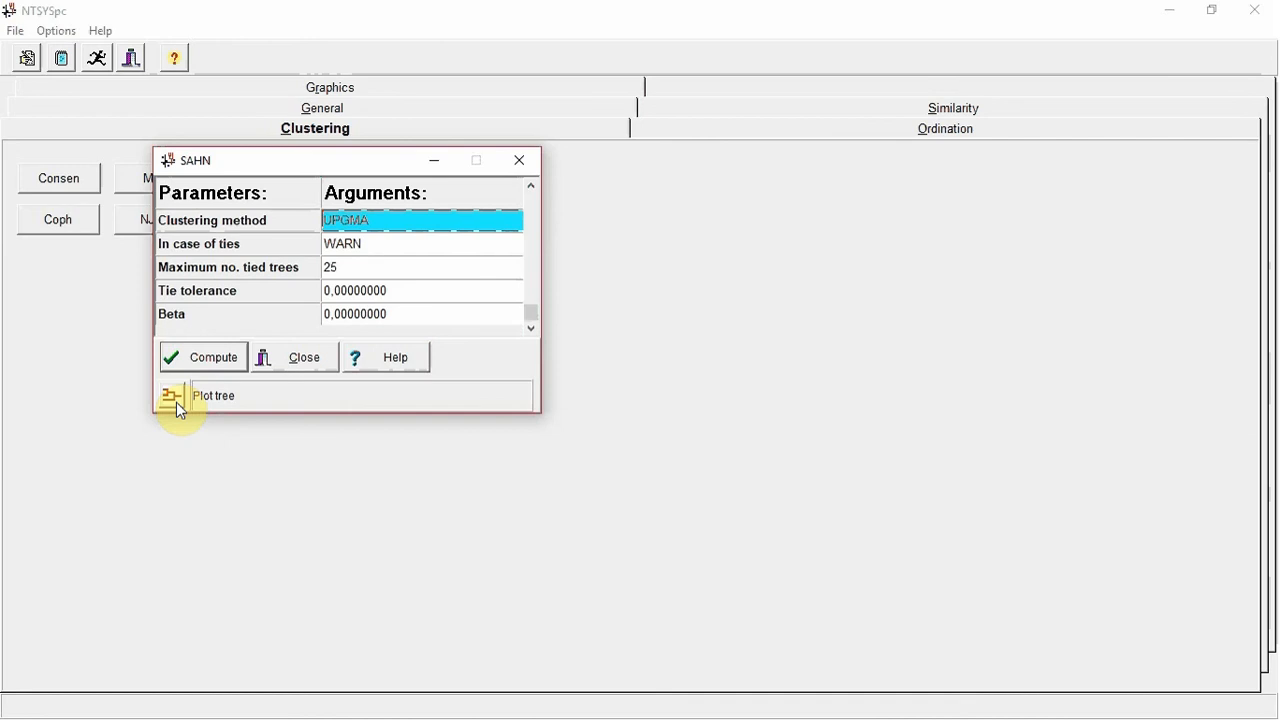
click(176, 402)
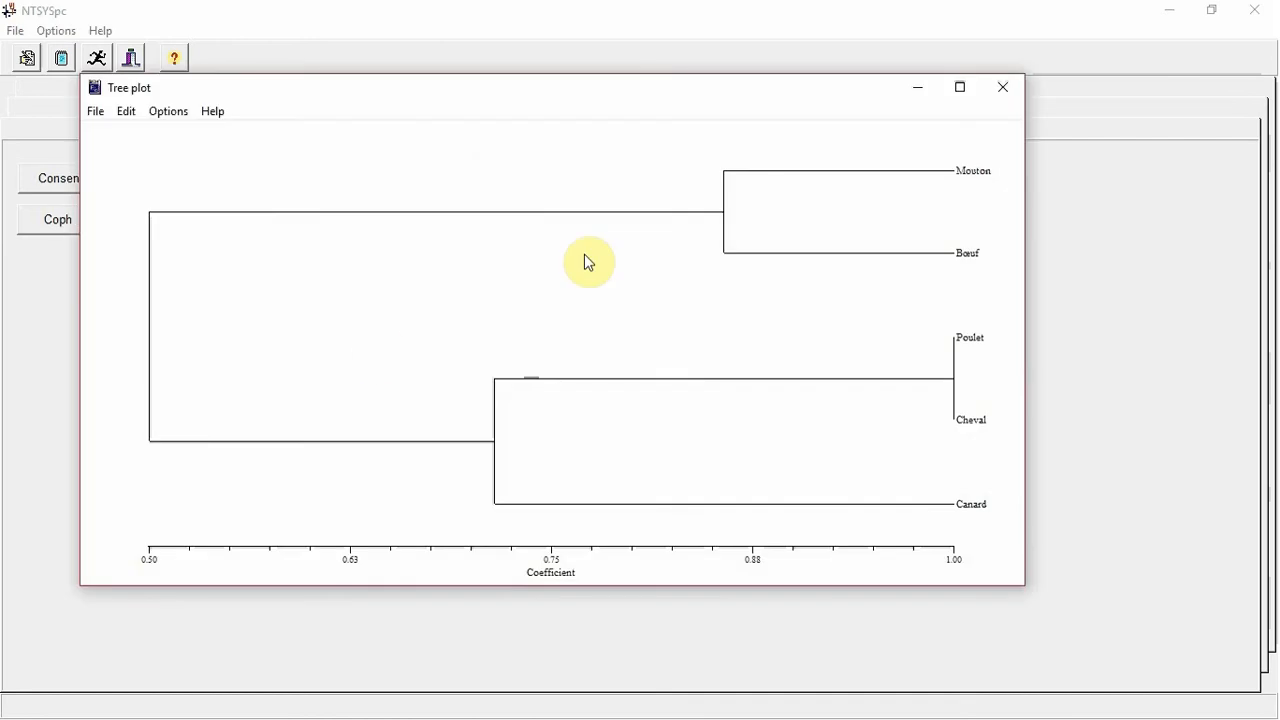
click(972, 90)
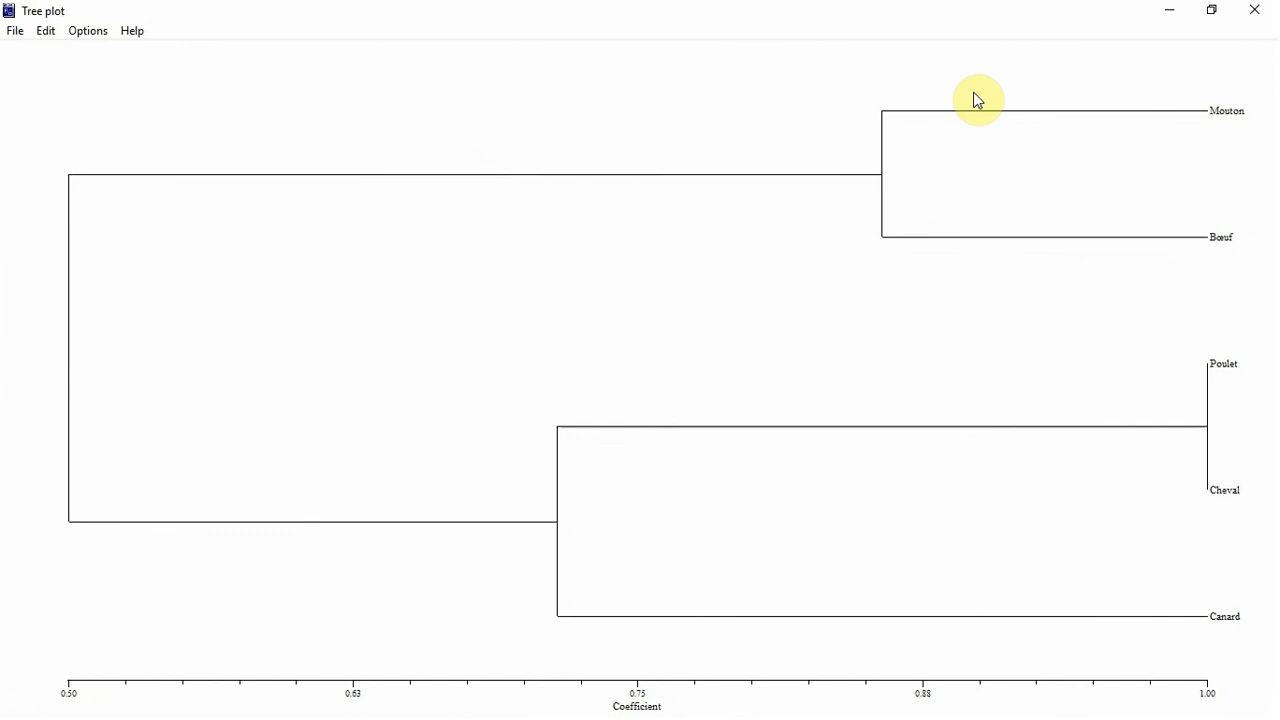
Review the tree plot's title, label, line, page and axis options, then close them without changes
click(87, 31)
click(108, 55)
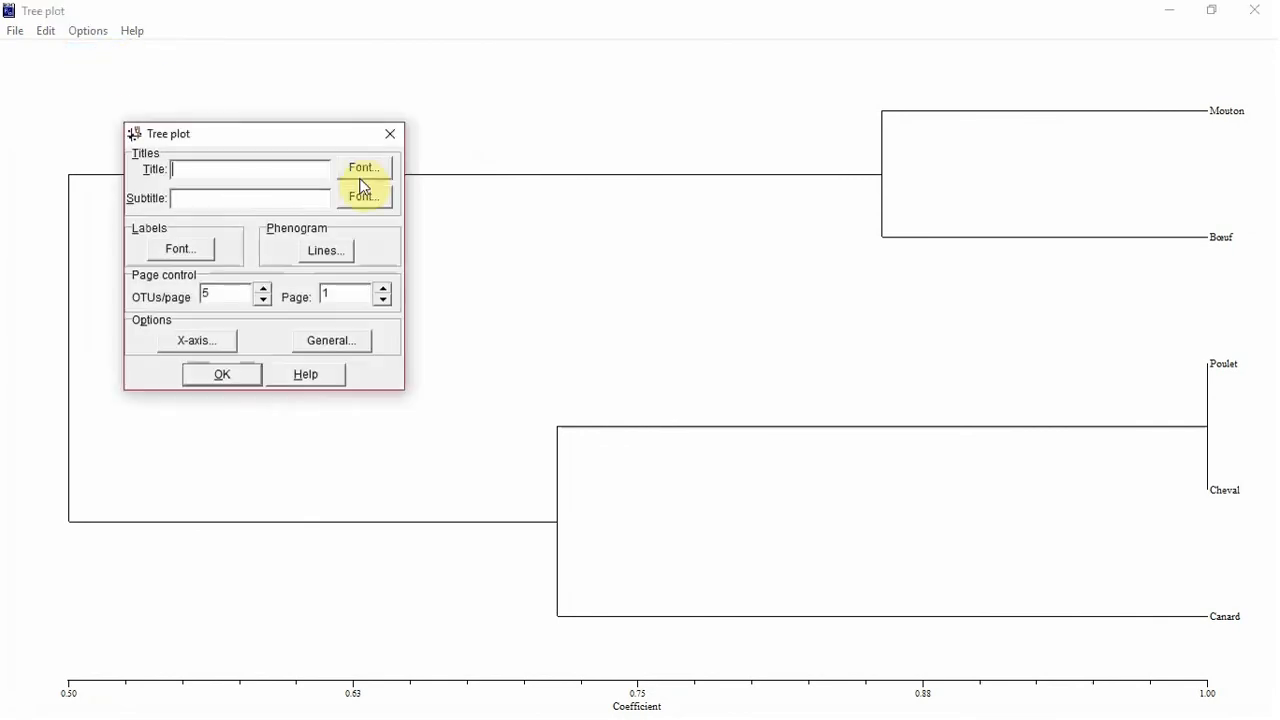
click(255, 378)
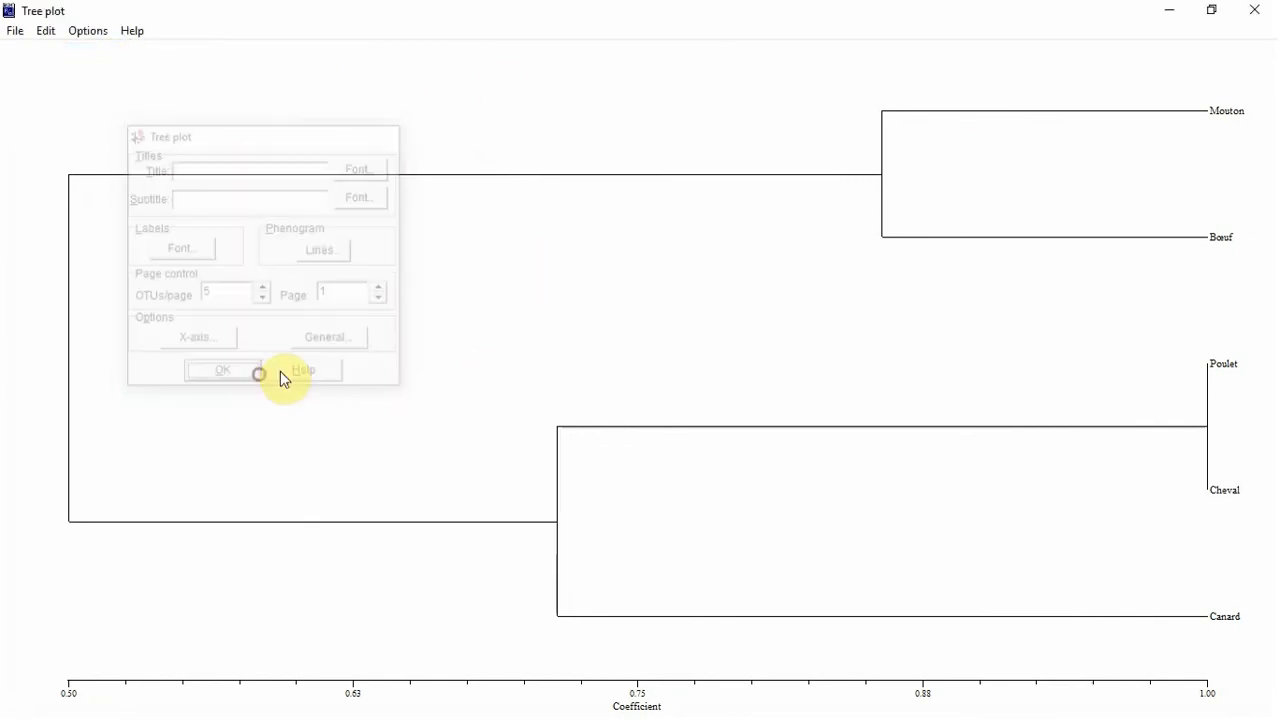